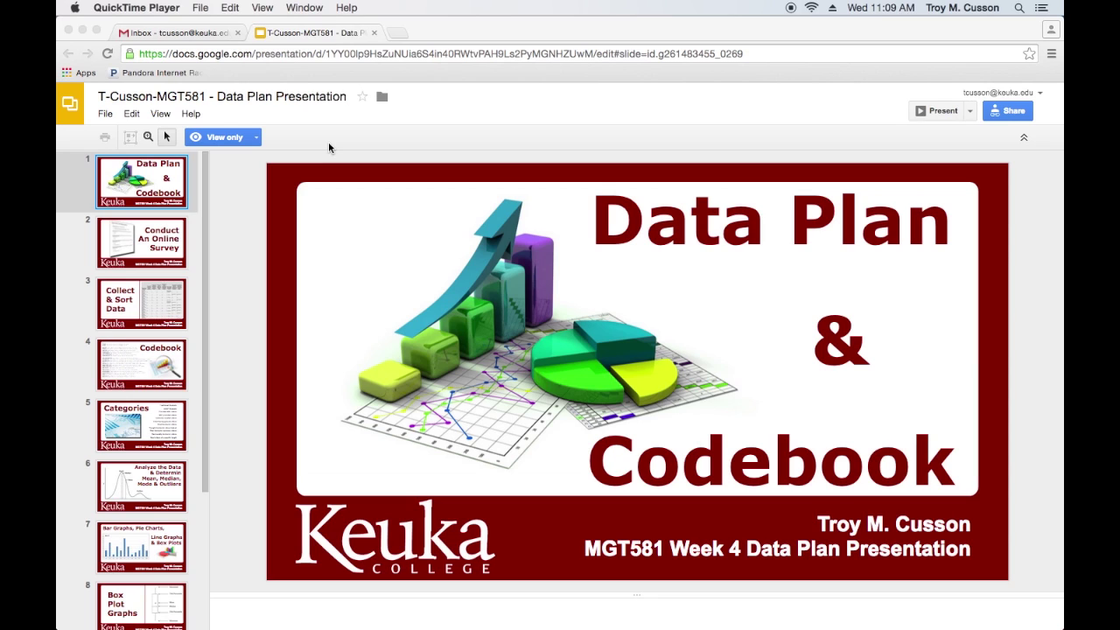
# Step: Look through the Data Plan Presentation, including the online survey, Codebook and chart slides, and return to the title slide
pyautogui.click(373, 130)
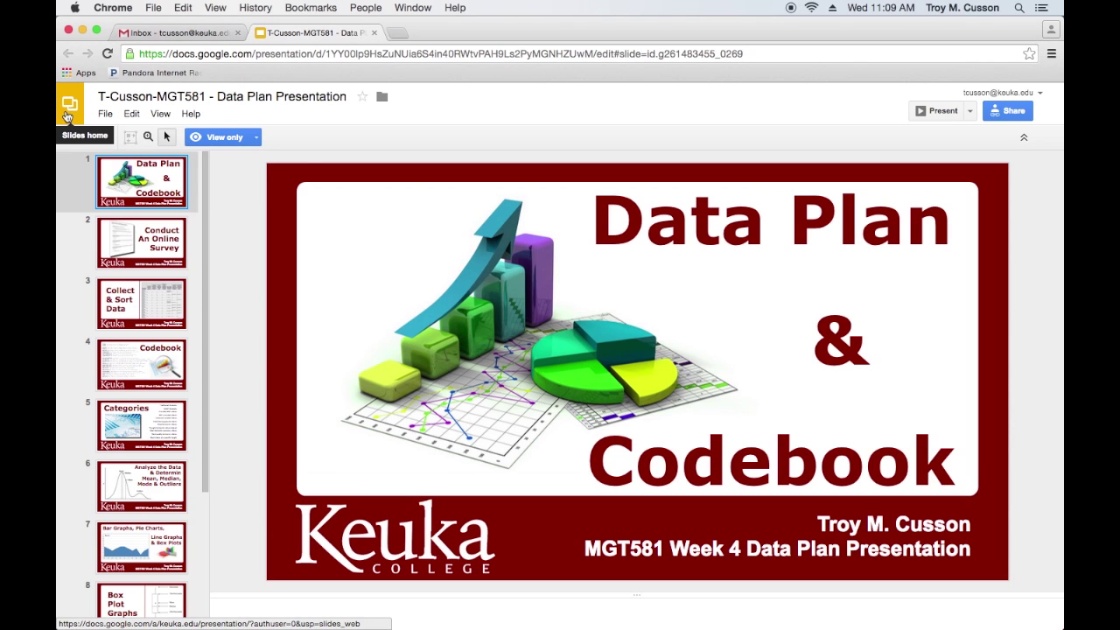
pyautogui.click(142, 238)
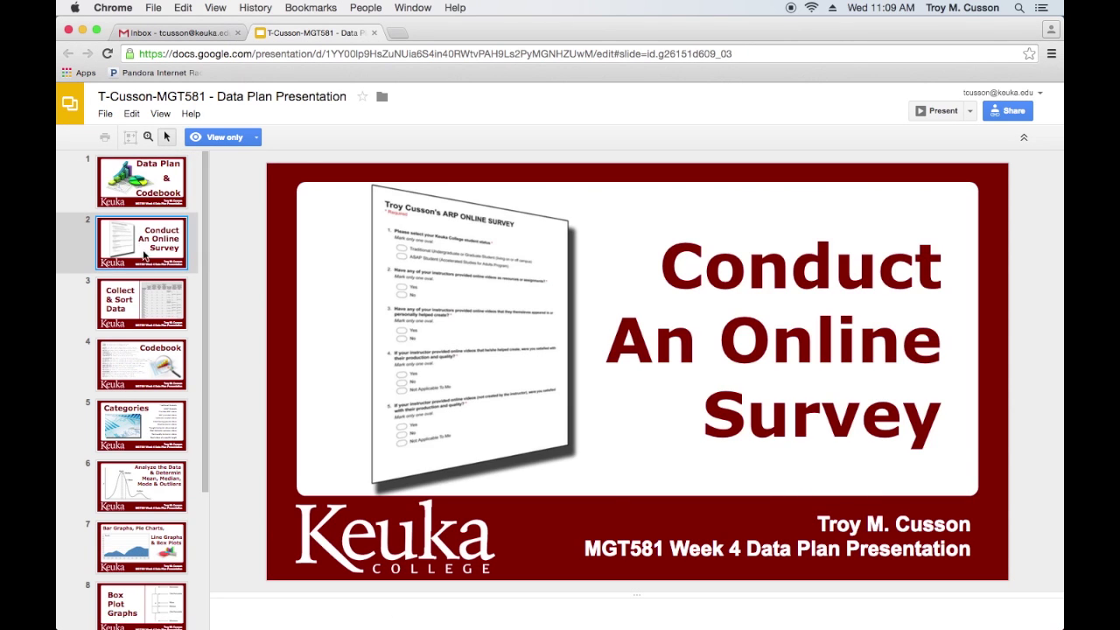
pyautogui.click(150, 301)
pyautogui.click(153, 355)
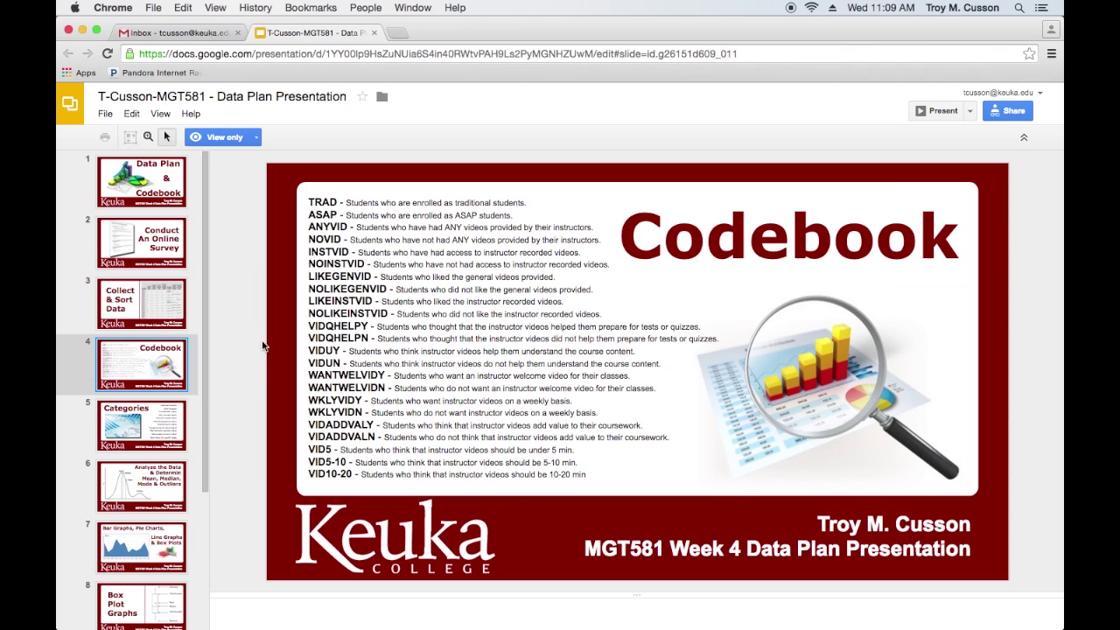
pyautogui.click(330, 357)
pyautogui.click(822, 391)
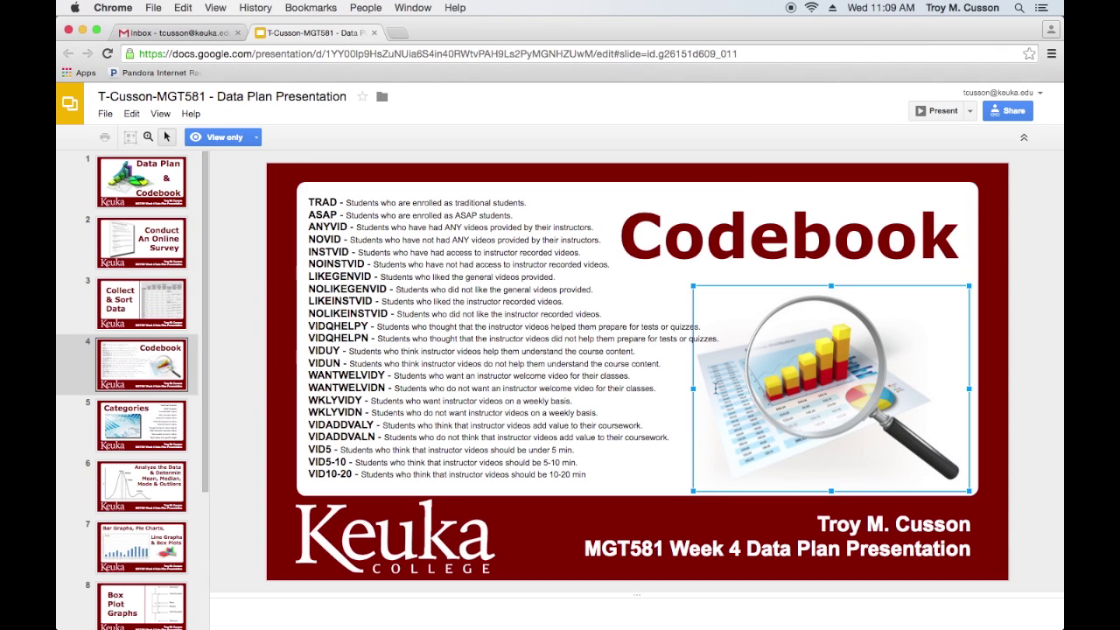
pyautogui.scroll(-5, 142, 374)
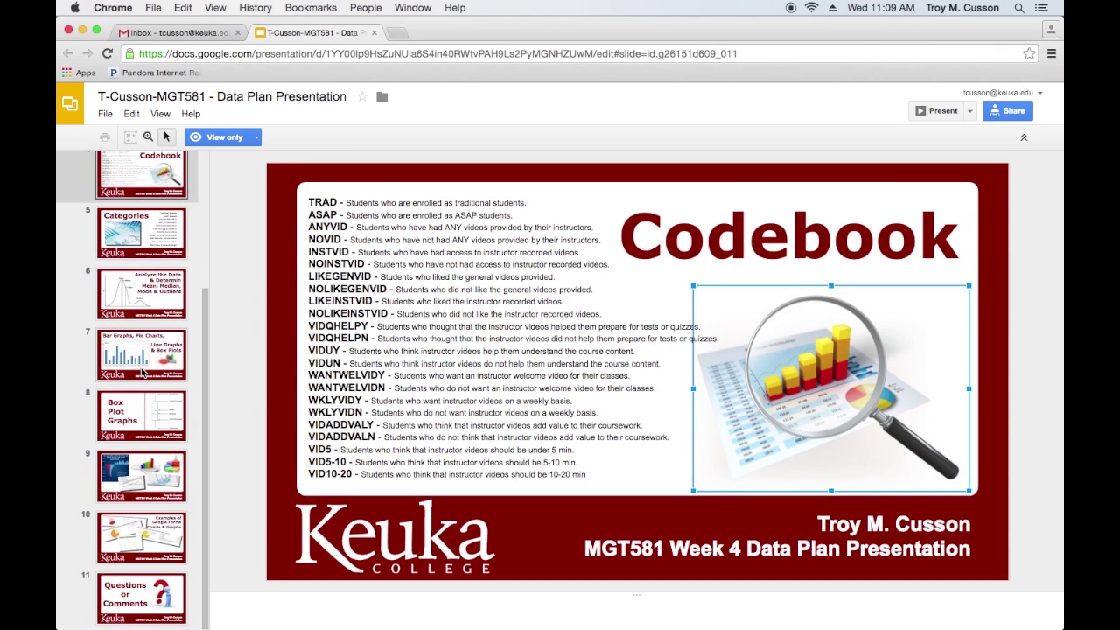
pyautogui.click(142, 471)
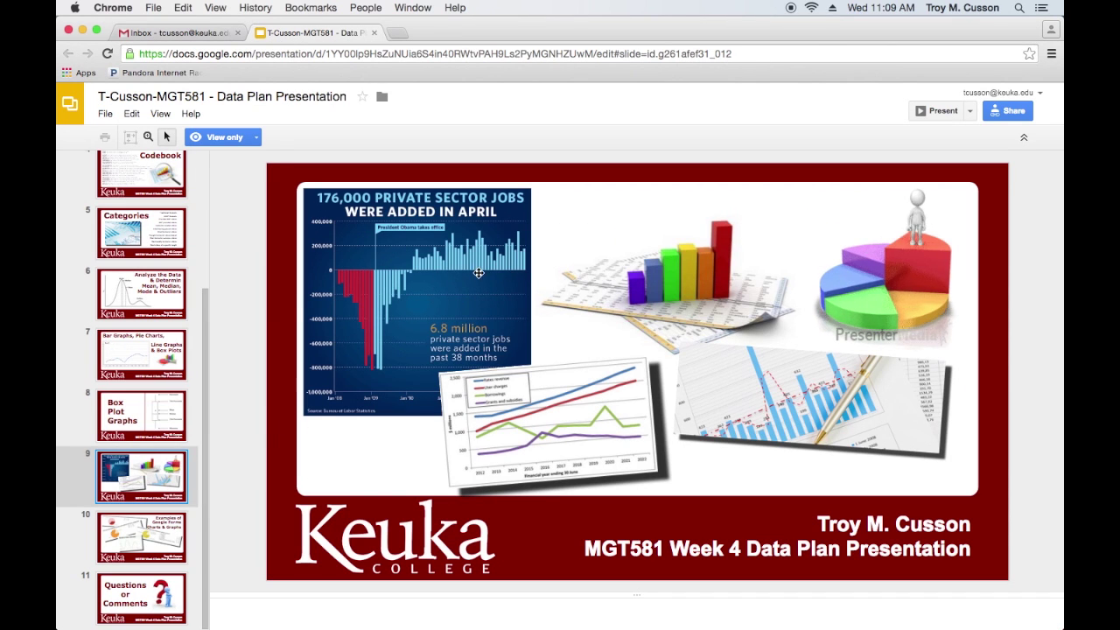
pyautogui.scroll(5, 136, 320)
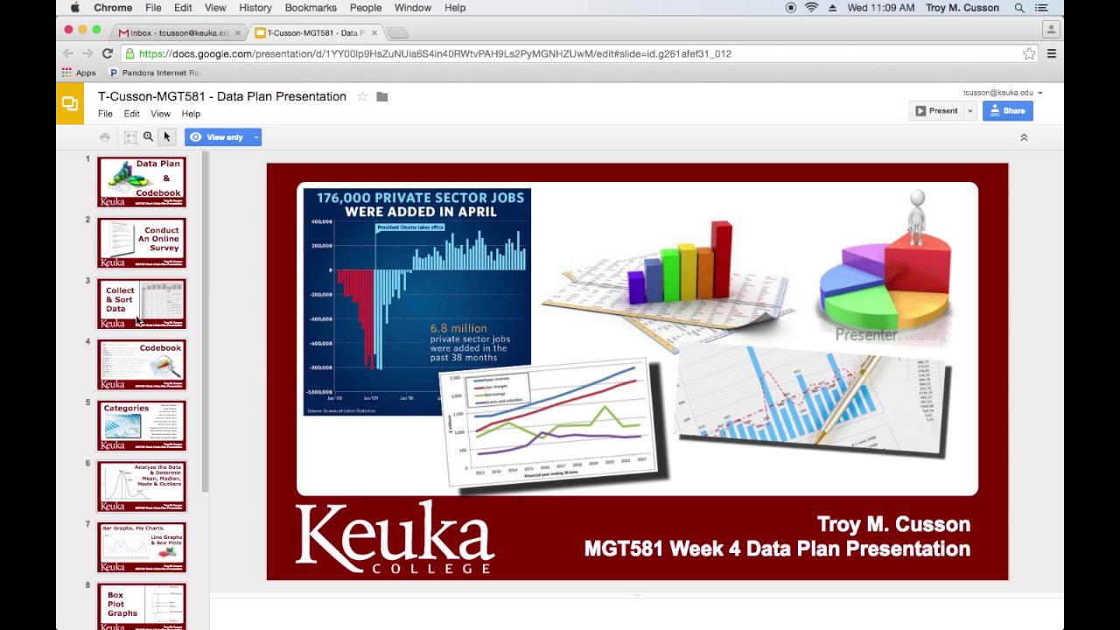
pyautogui.click(174, 192)
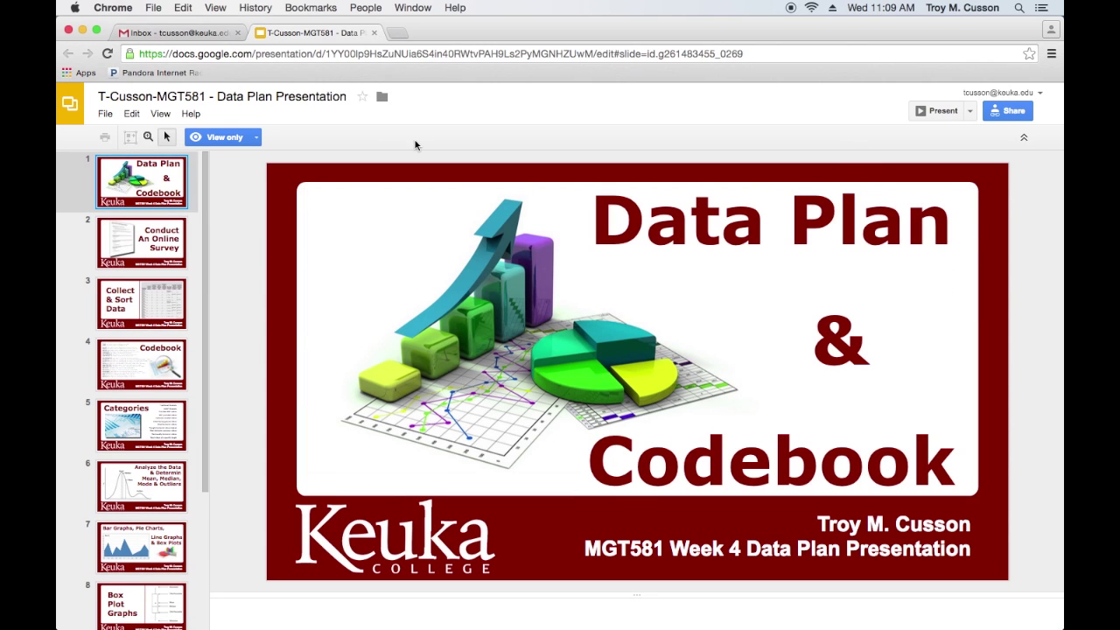
# Step: Check the presentation's link-sharing settings and close them without changes
pyautogui.click(1011, 110)
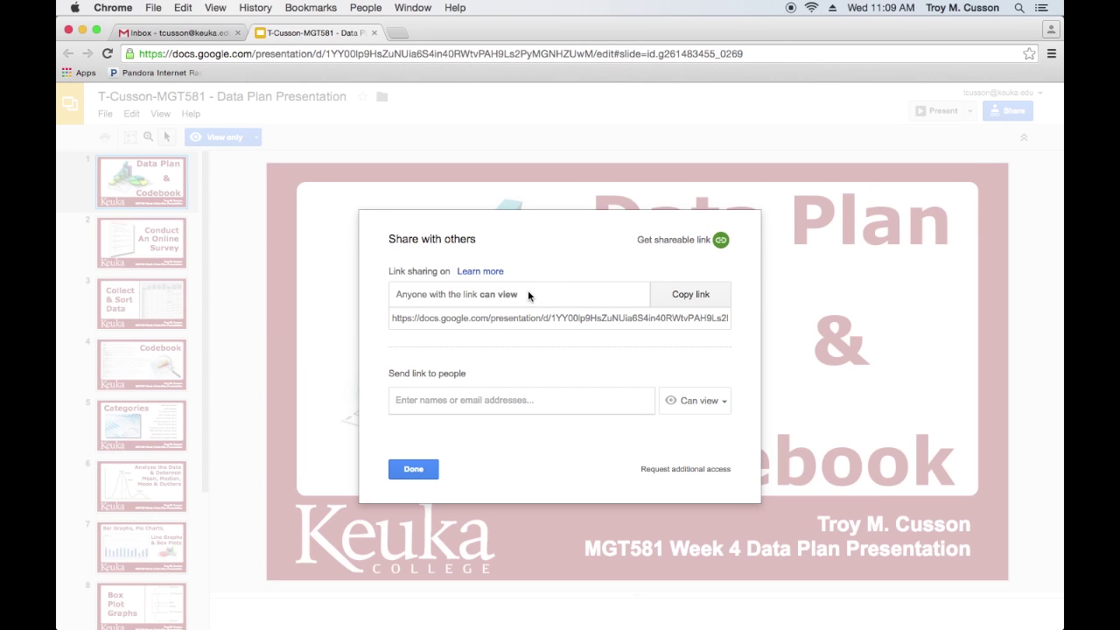
pyautogui.click(402, 470)
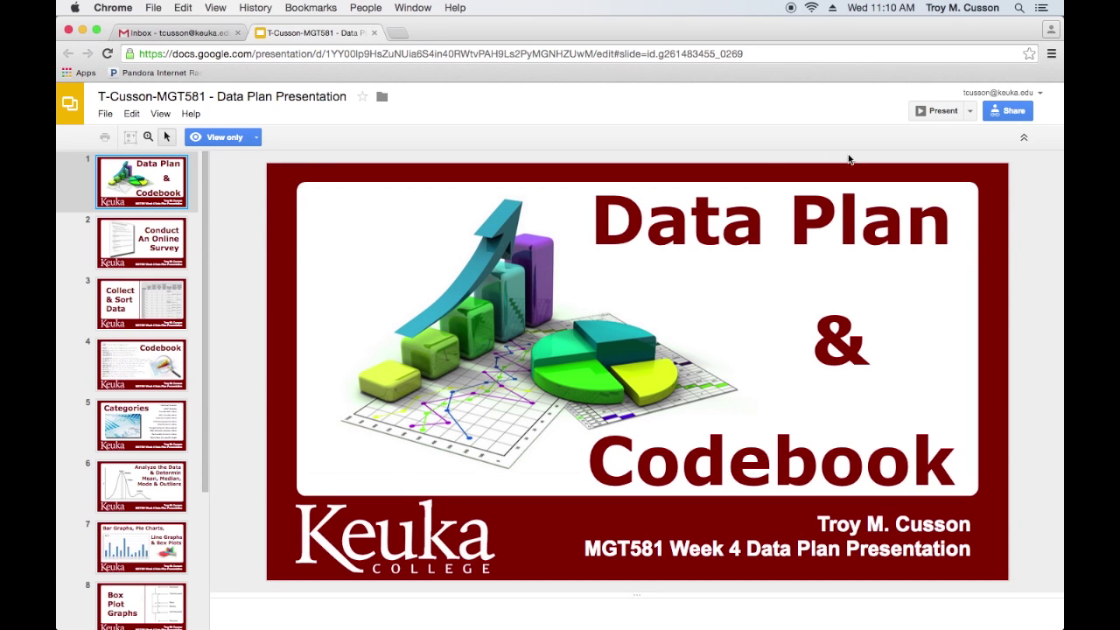
# Step: Present the slides in a new window and copy that window's web address
pyautogui.click(970, 112)
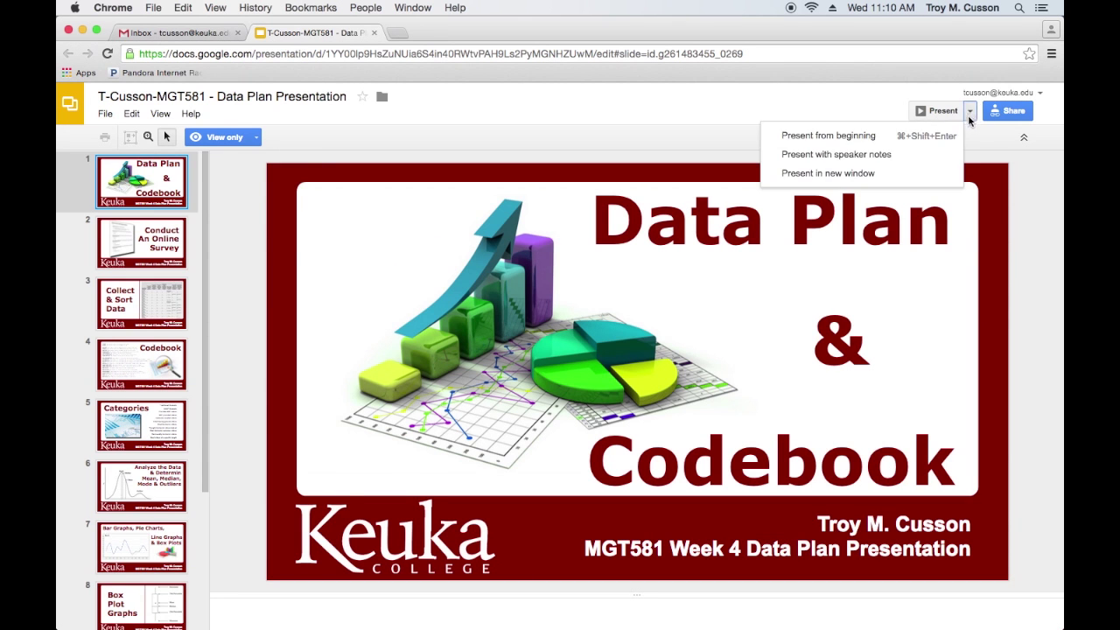
pyautogui.click(860, 175)
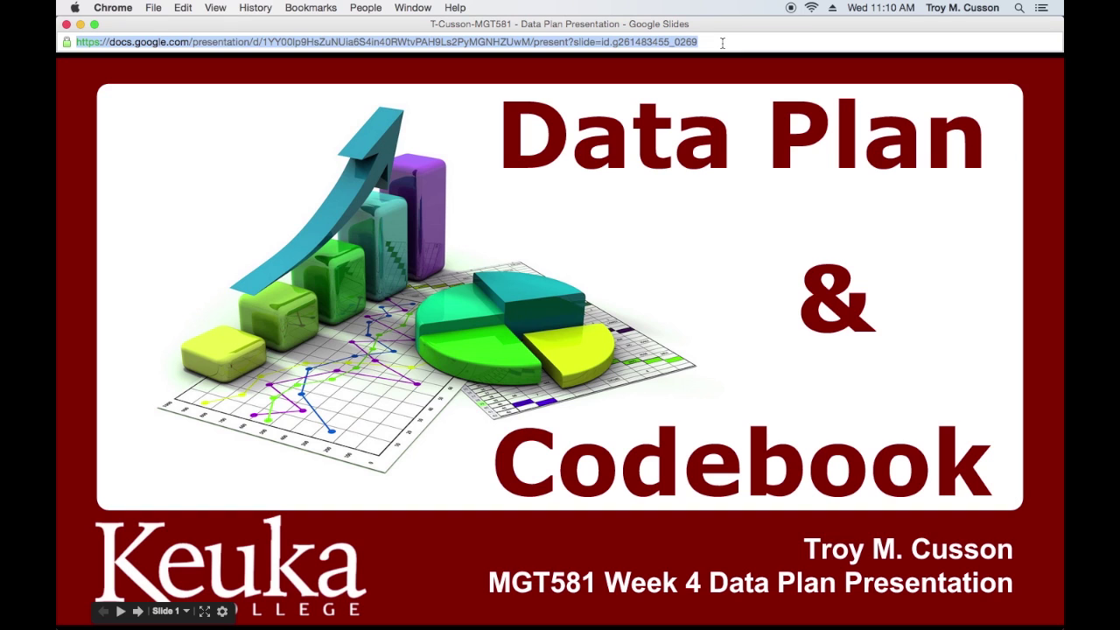
pyautogui.press('super+c')
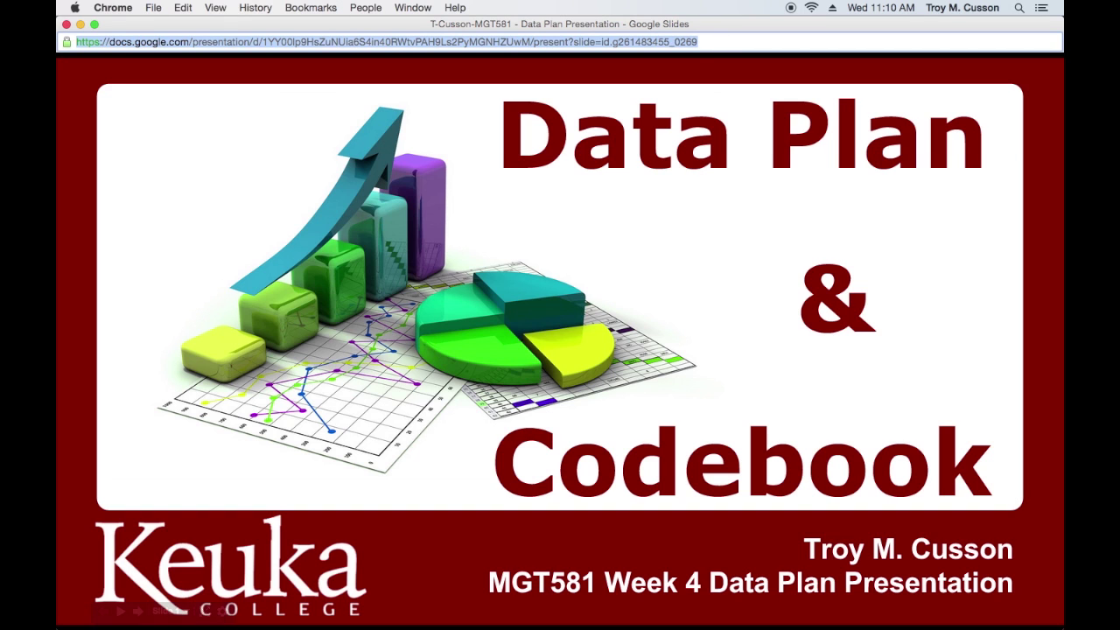
# Step: Switch to the Moodle course in Firefox and add a URL resource to Topic 10
pyautogui.press('super+Tab')
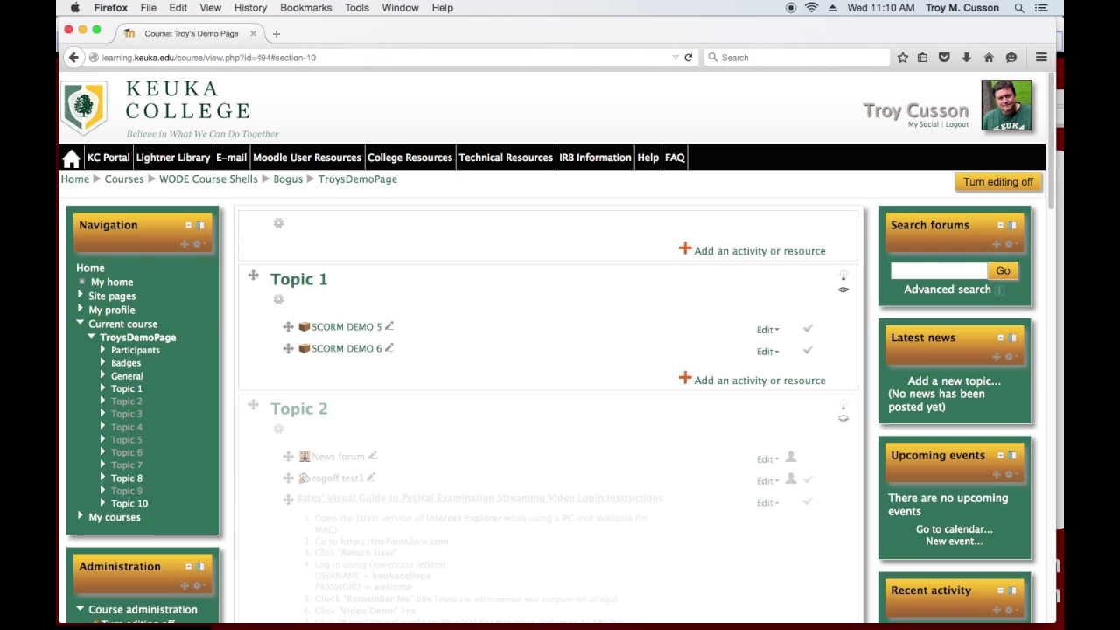
pyautogui.scroll(-20, 568, 419)
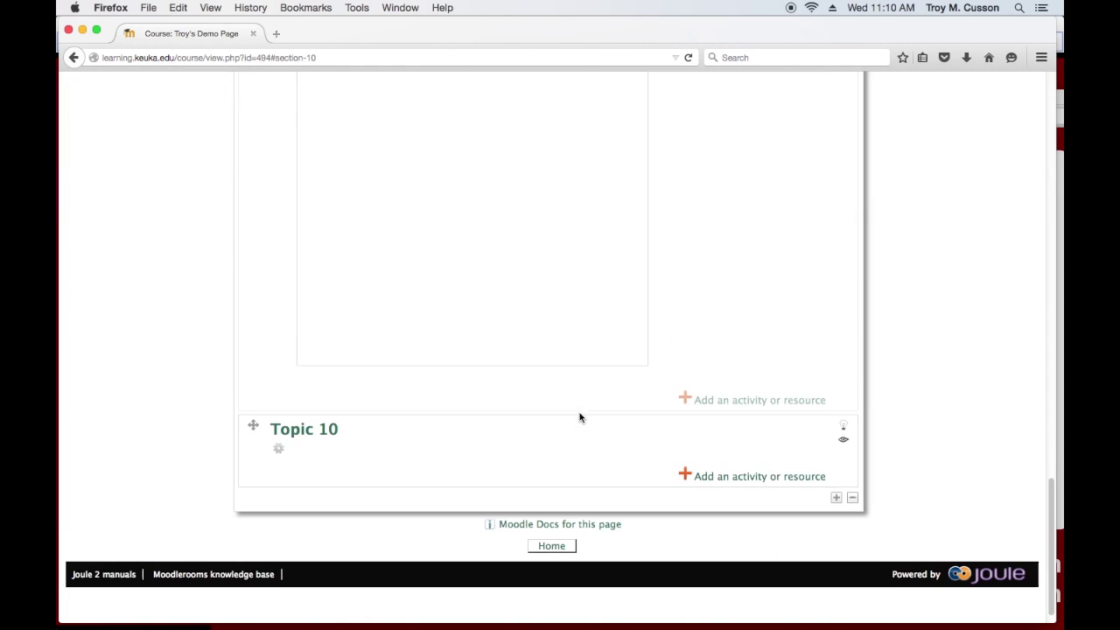
pyautogui.click(702, 449)
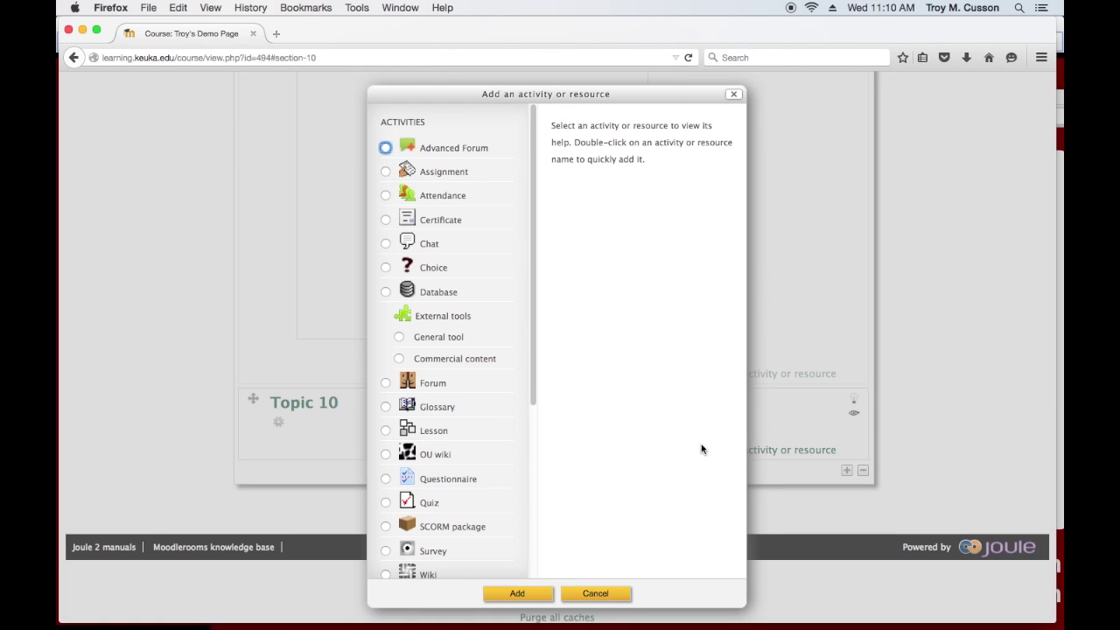
pyautogui.scroll(-5, 420, 462)
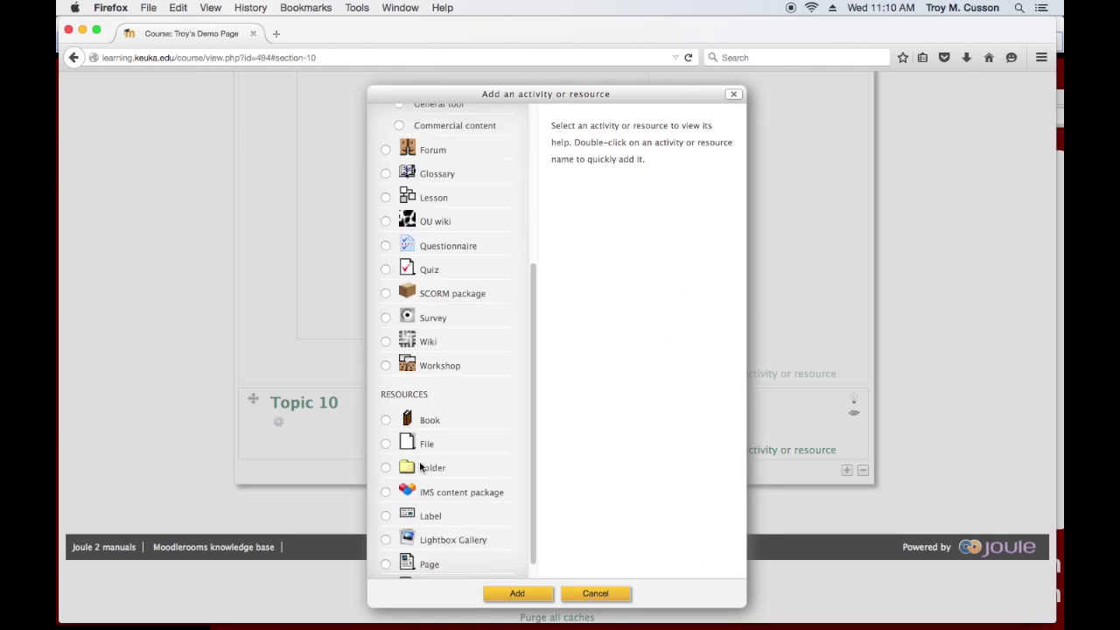
pyautogui.click(419, 569)
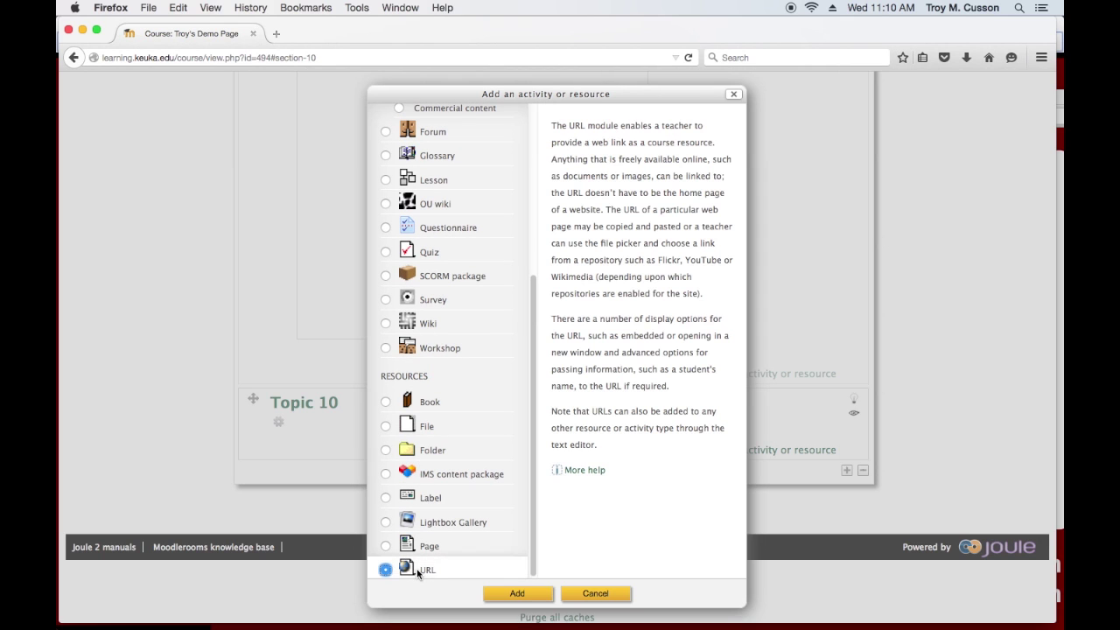
pyautogui.click(509, 594)
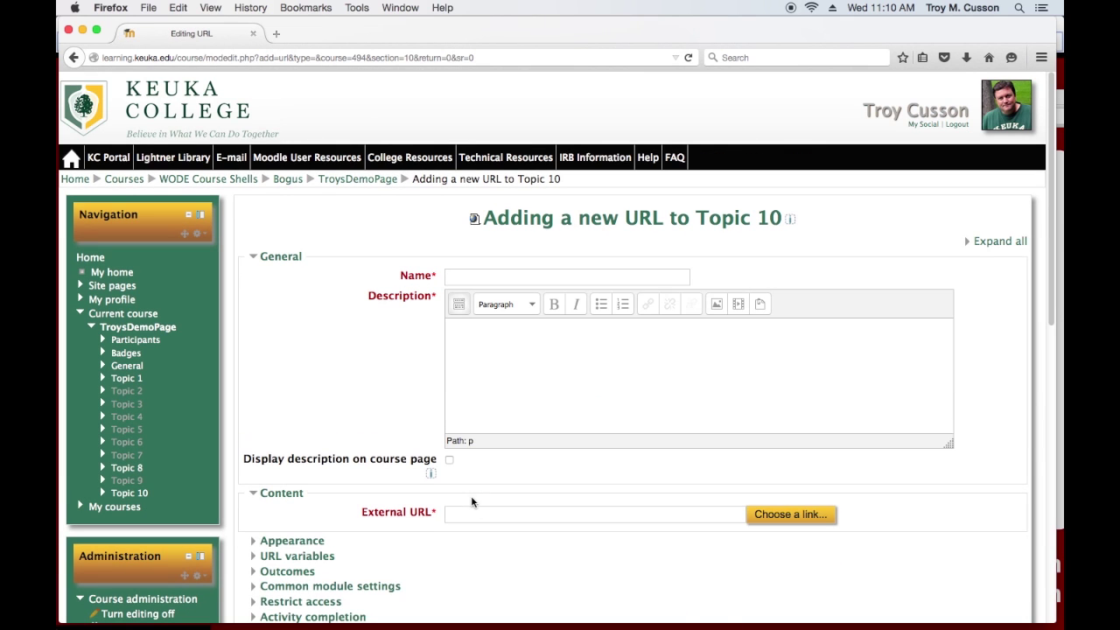
# Step: Fill in the URL resource with the copied presentation address and "Slides Example" as both name and description
pyautogui.click(470, 511)
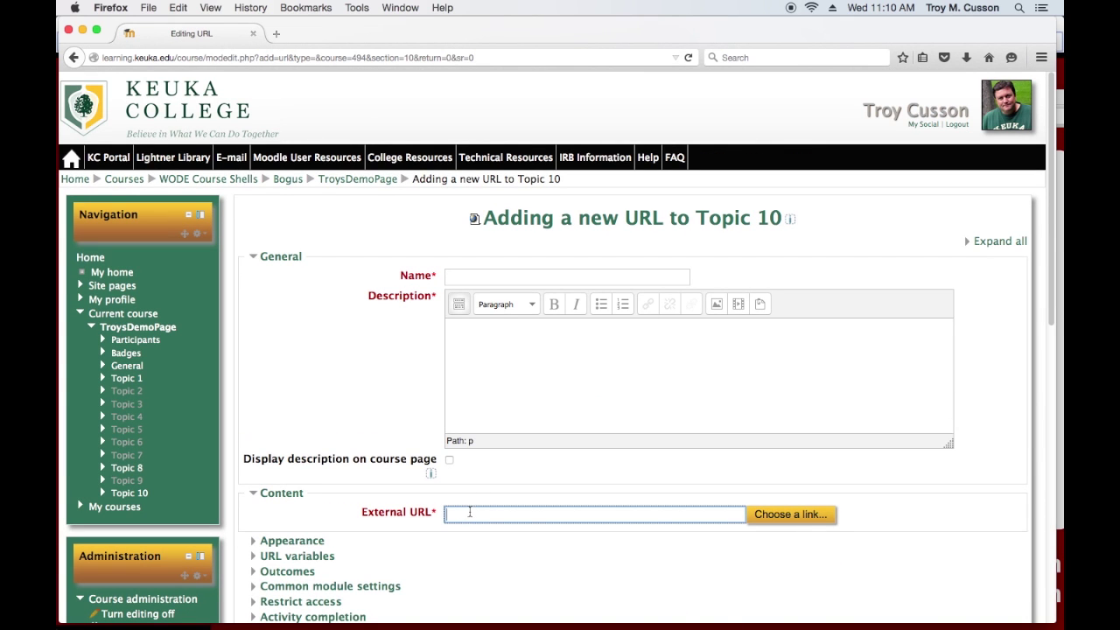
pyautogui.press('super+v')
pyautogui.click(497, 274)
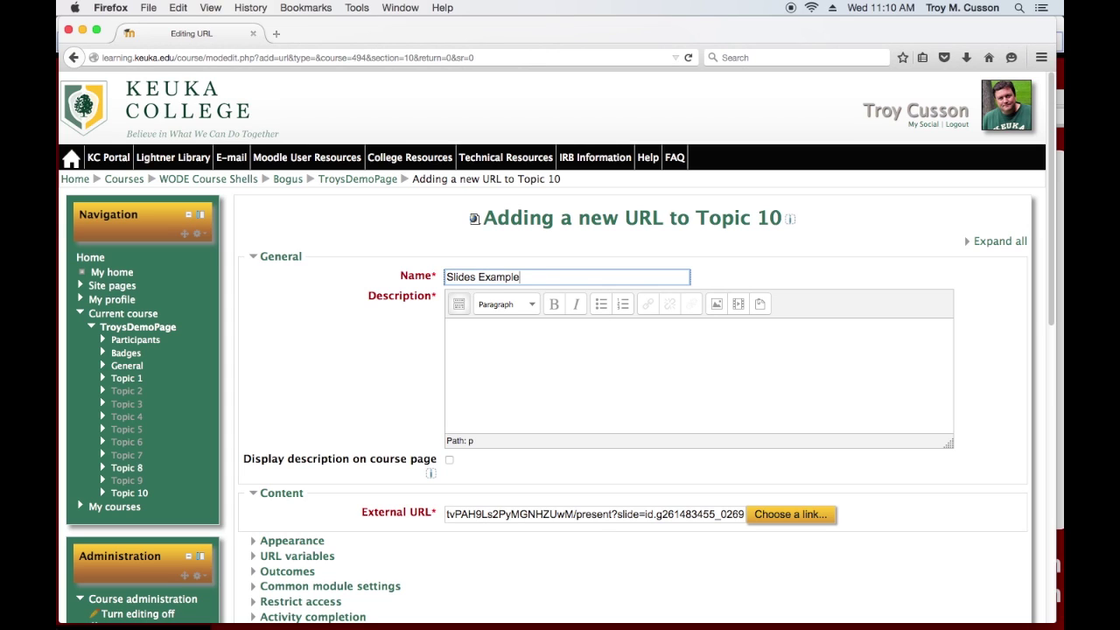
pyautogui.moveTo(533, 277); pyautogui.dragTo(400, 281)
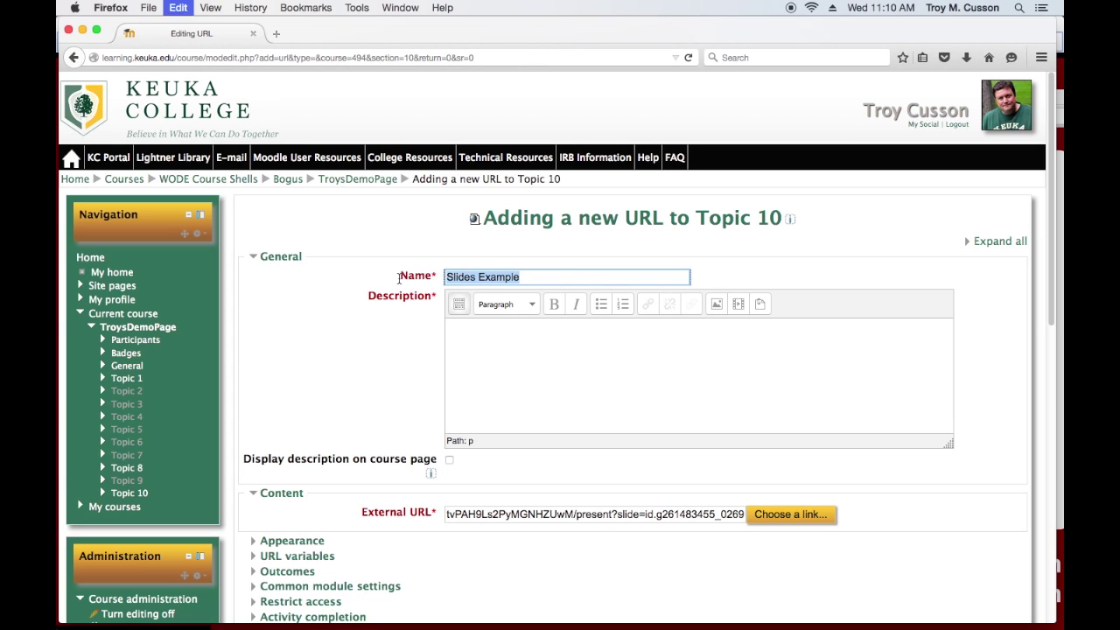
pyautogui.click(464, 358)
pyautogui.press('super+v')
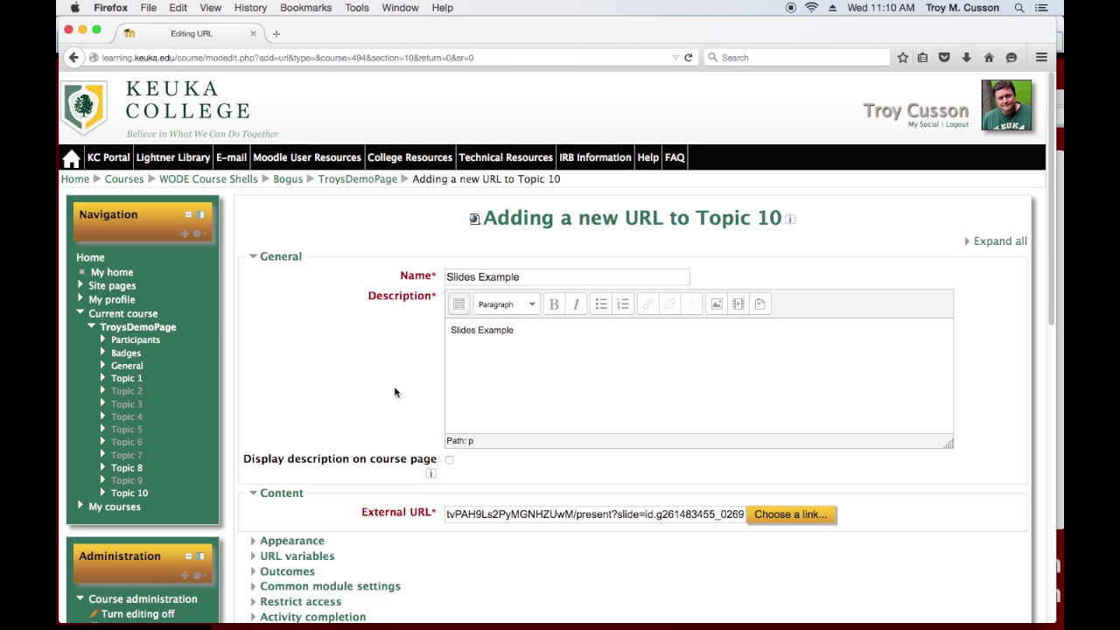
# Step: Make the URL resource display in a pop-up 1280 pixels wide and 720 pixels high, and save it back to the course
pyautogui.scroll(-5, 394, 392)
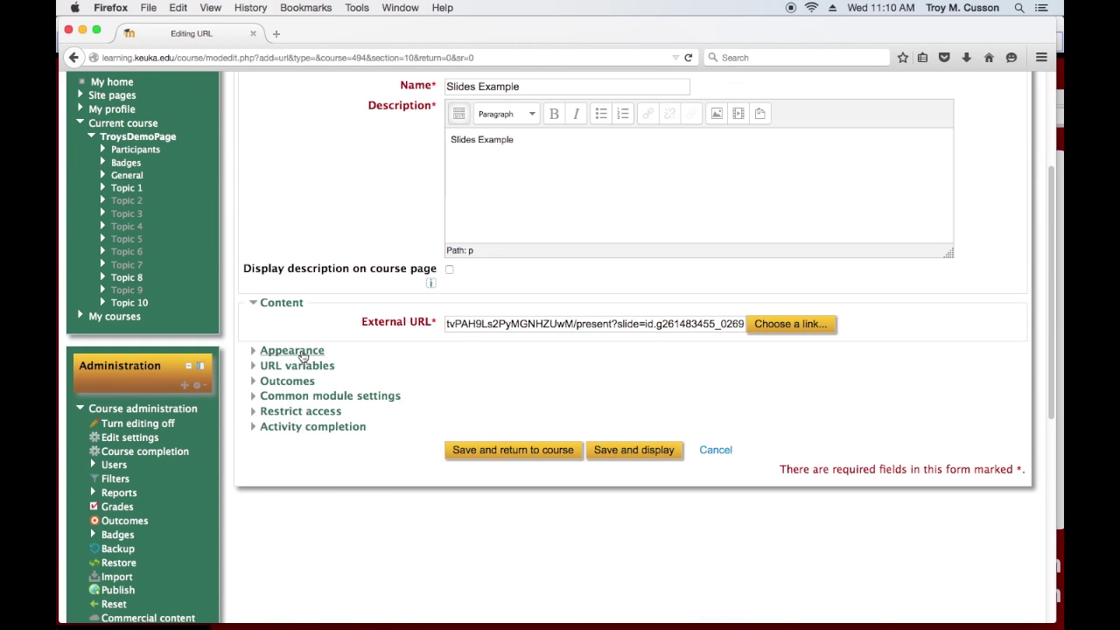
pyautogui.click(302, 353)
pyautogui.click(464, 371)
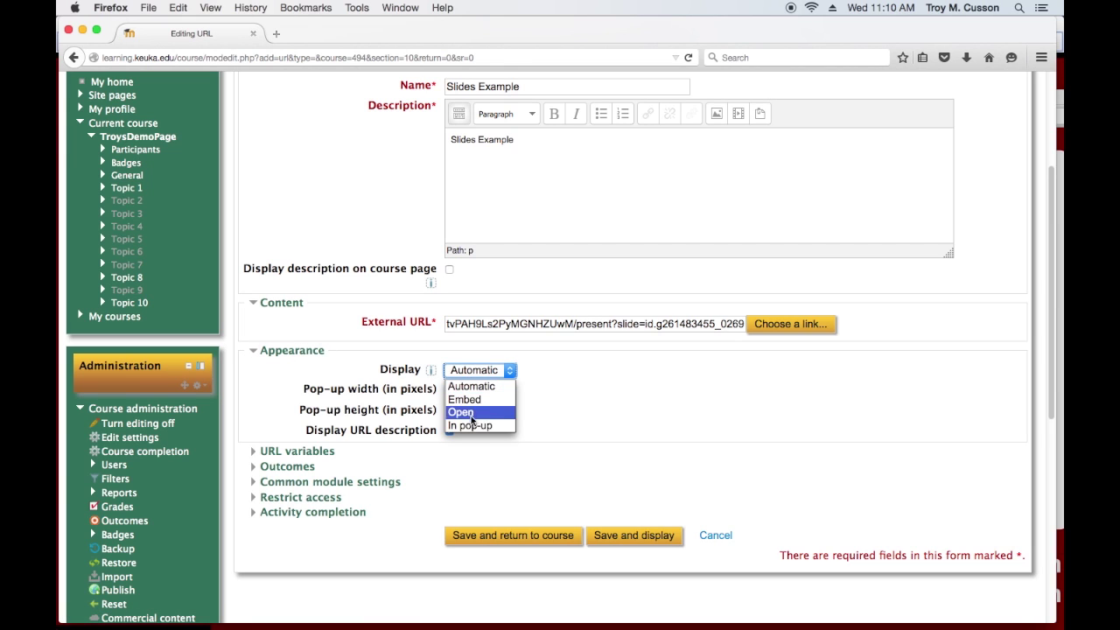
pyautogui.click(470, 426)
pyautogui.moveTo(467, 393); pyautogui.dragTo(432, 389)
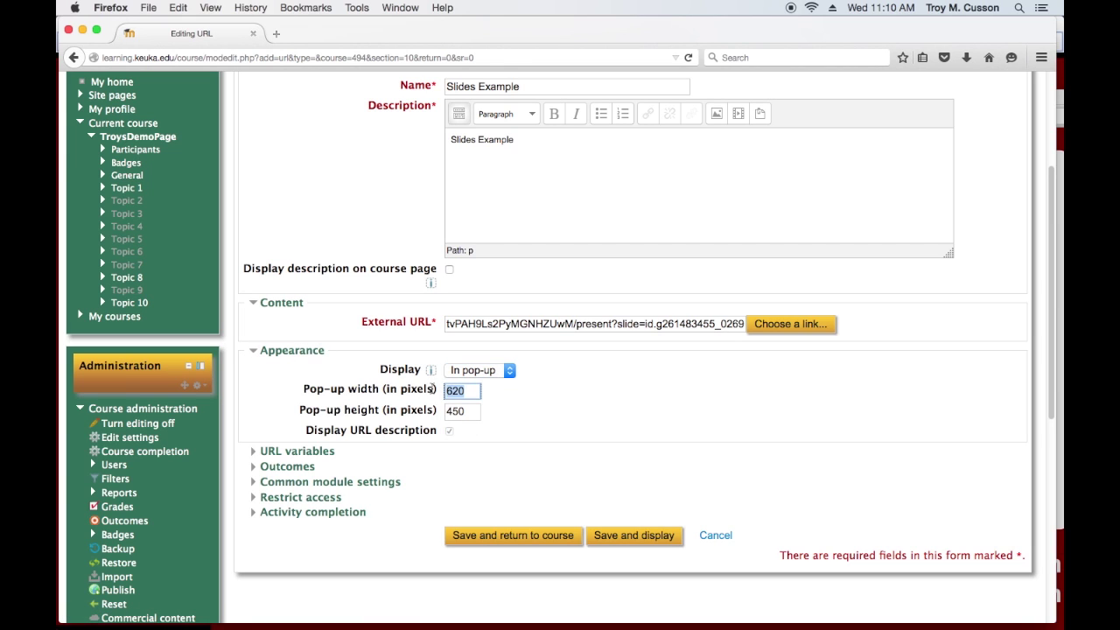
pyautogui.write('128')
pyautogui.moveTo(455, 412); pyautogui.dragTo(437, 412)
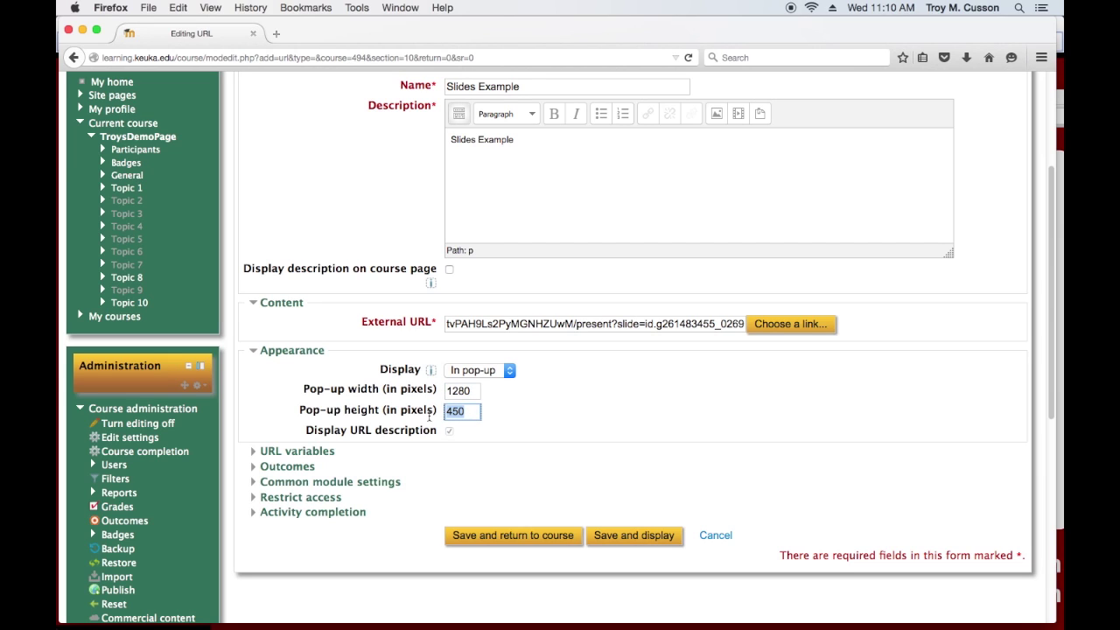
pyautogui.write('720')
pyautogui.click(529, 416)
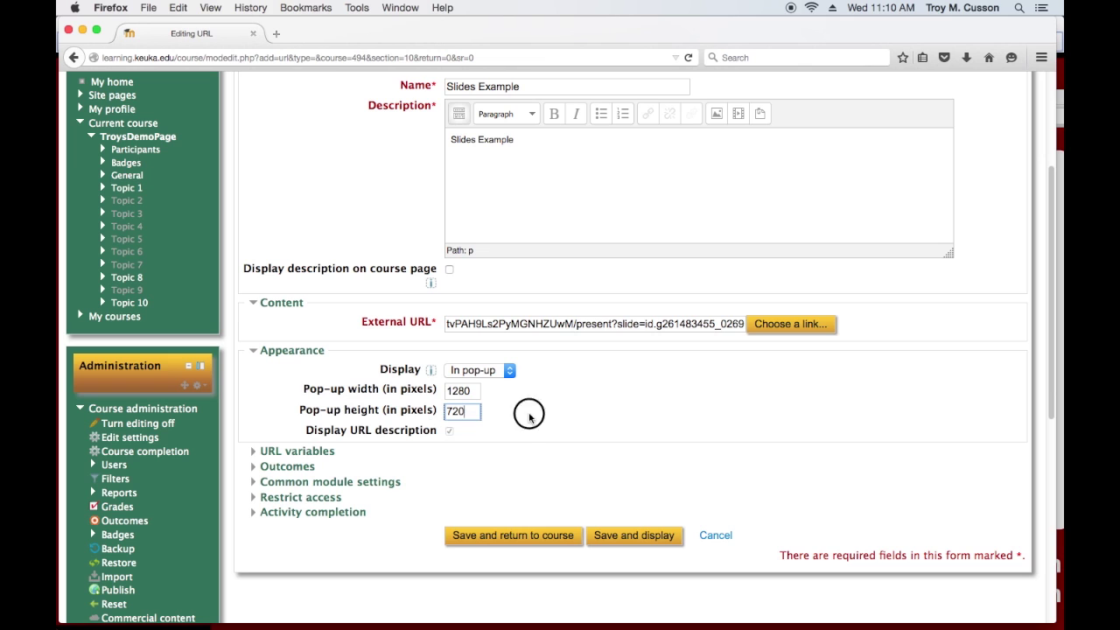
pyautogui.click(512, 535)
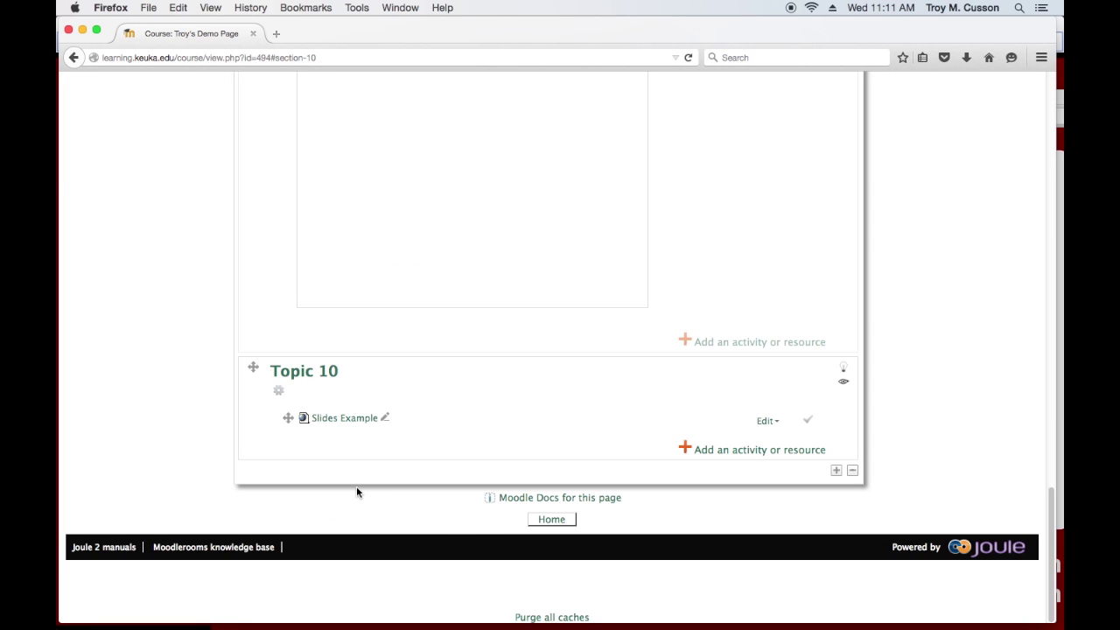
# Step: Turn off course editing and open the Slides Example link in Topic 10
pyautogui.scroll(20, 338, 478)
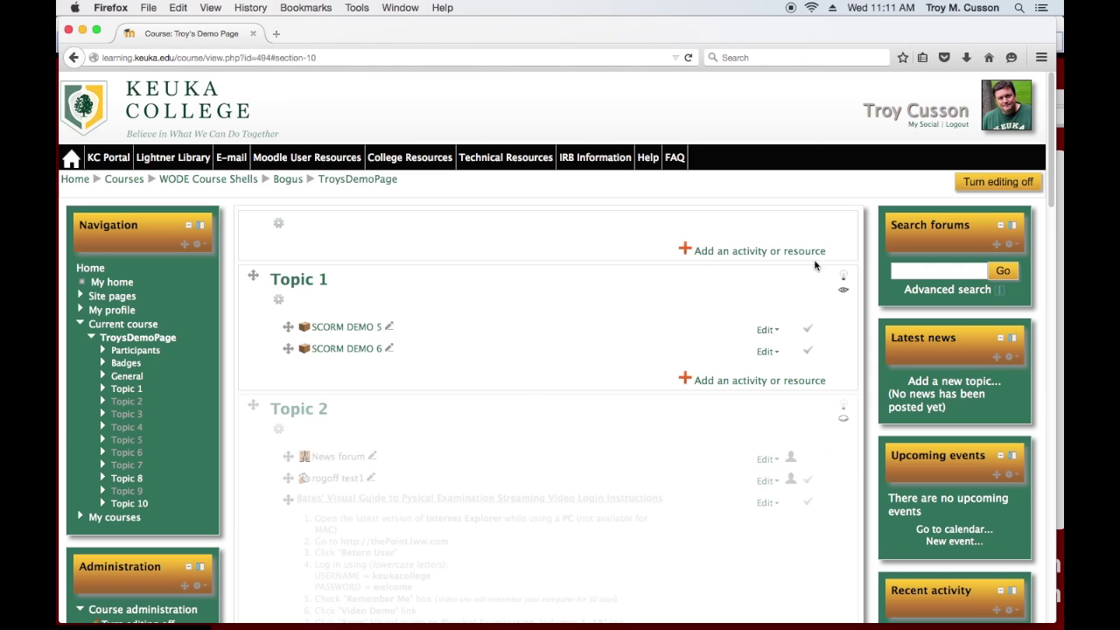
pyautogui.click(992, 182)
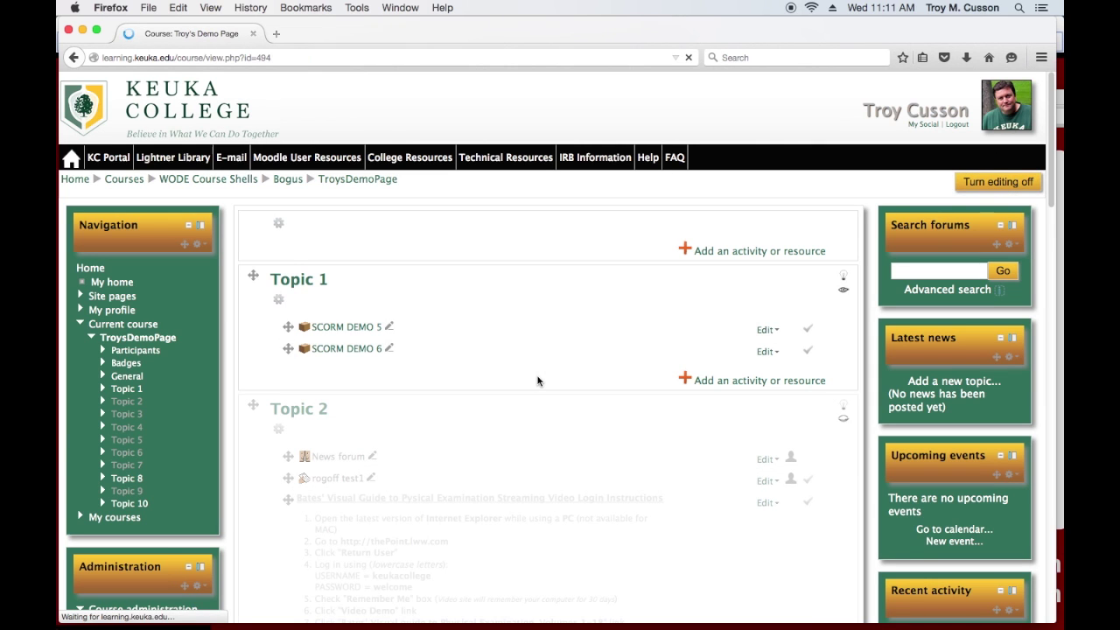
pyautogui.scroll(-20, 529, 398)
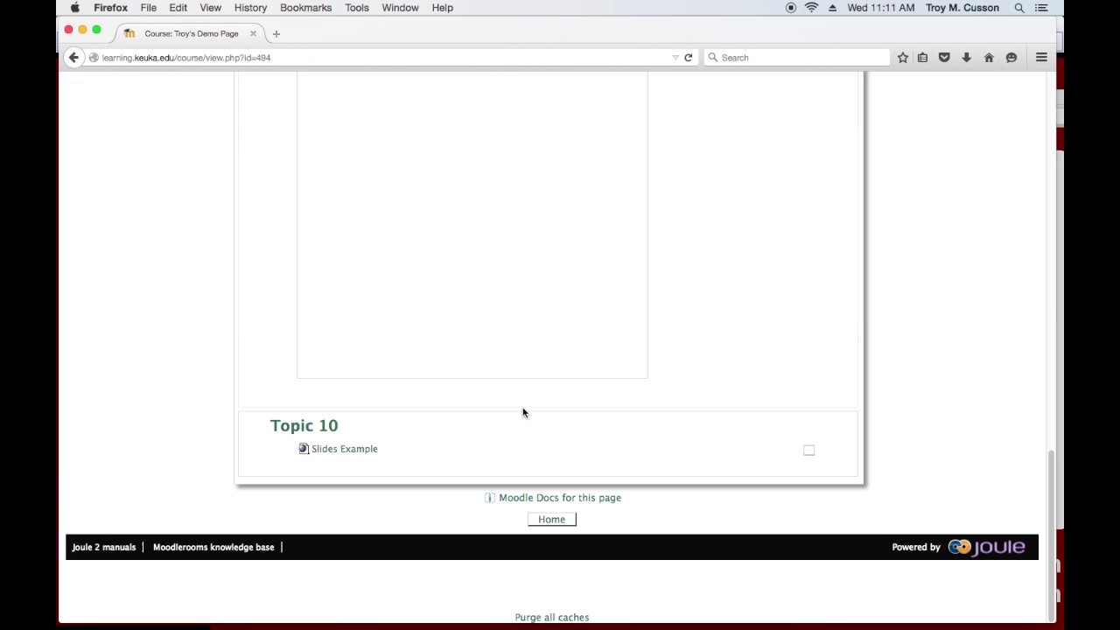
pyautogui.click(347, 450)
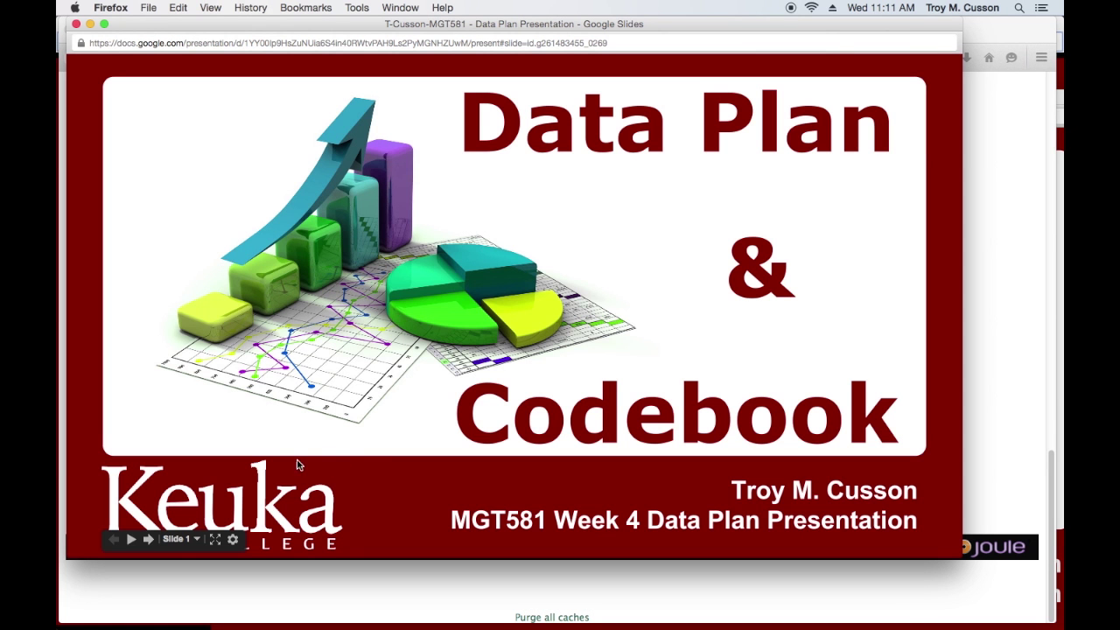
# Step: Test the pop-up slideshow's controls by playing it, stepping back a slide, jumping to slides 8 and 9, and toggling full screen
pyautogui.click(132, 540)
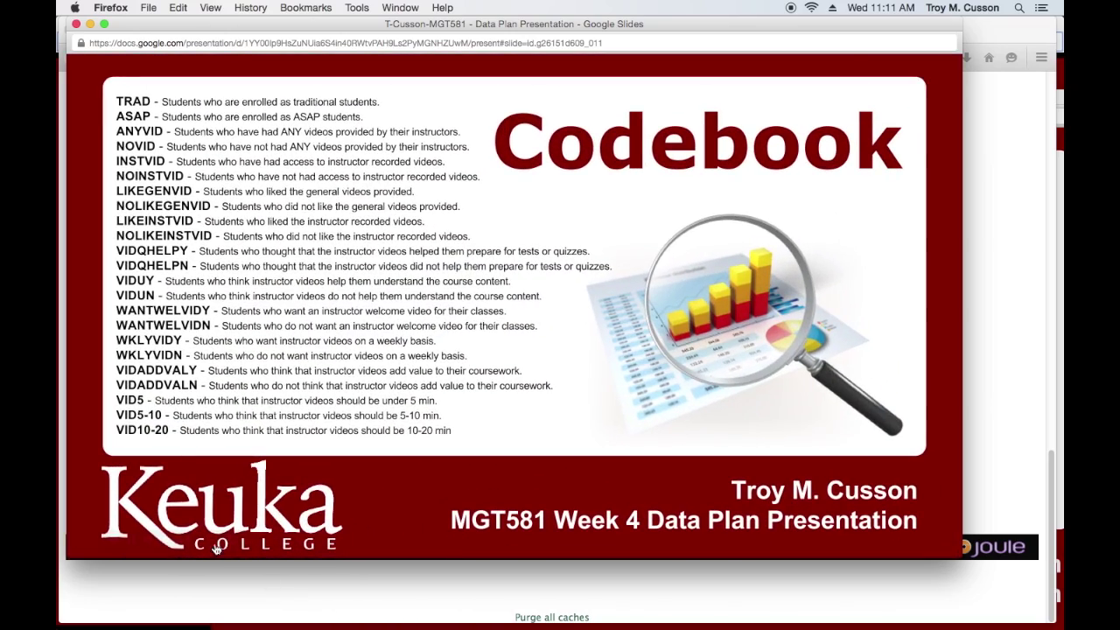
pyautogui.moveTo(138, 539)
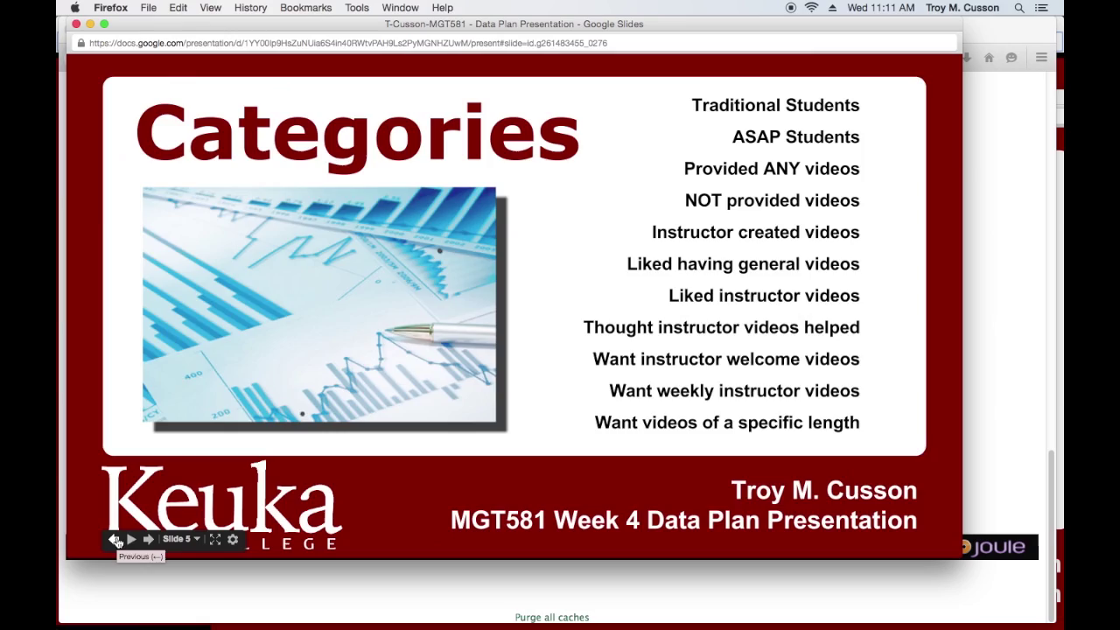
pyautogui.click(114, 541)
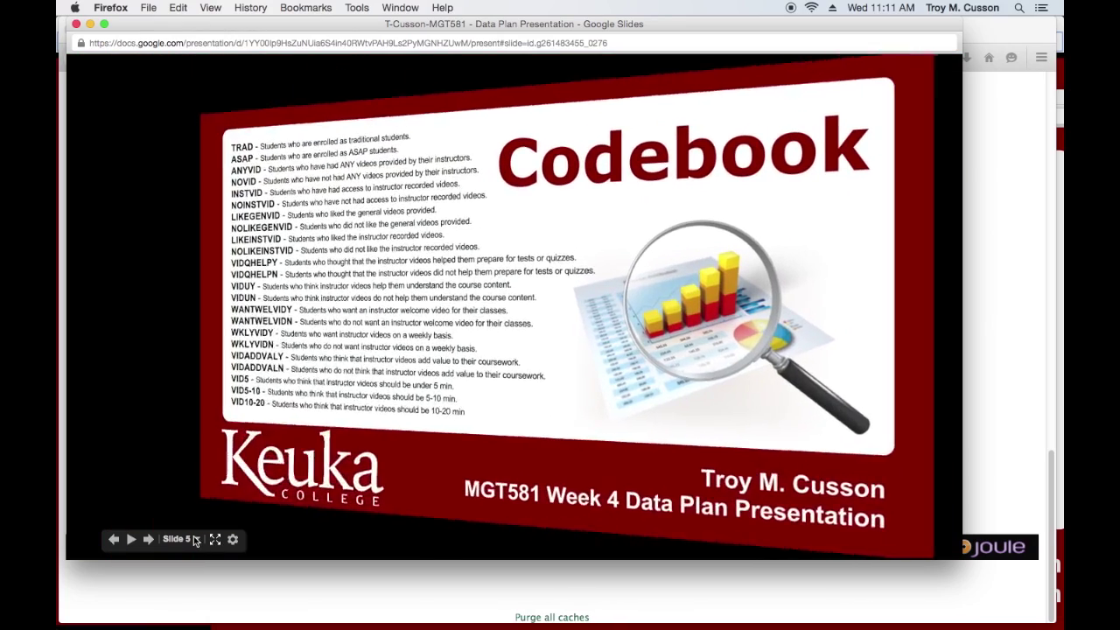
pyautogui.click(180, 539)
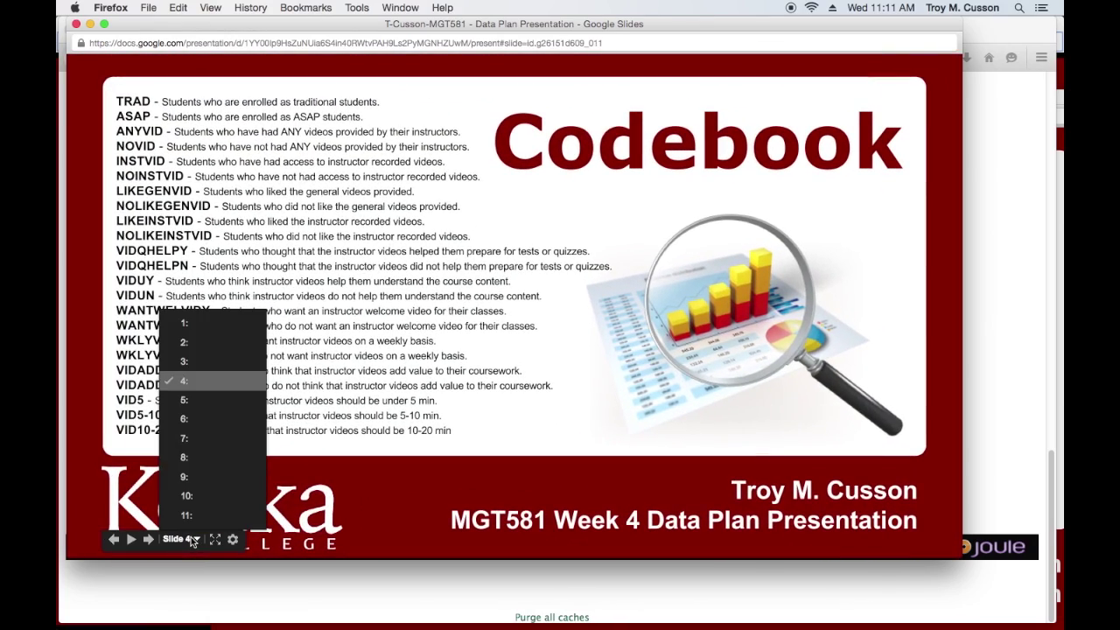
pyautogui.click(184, 457)
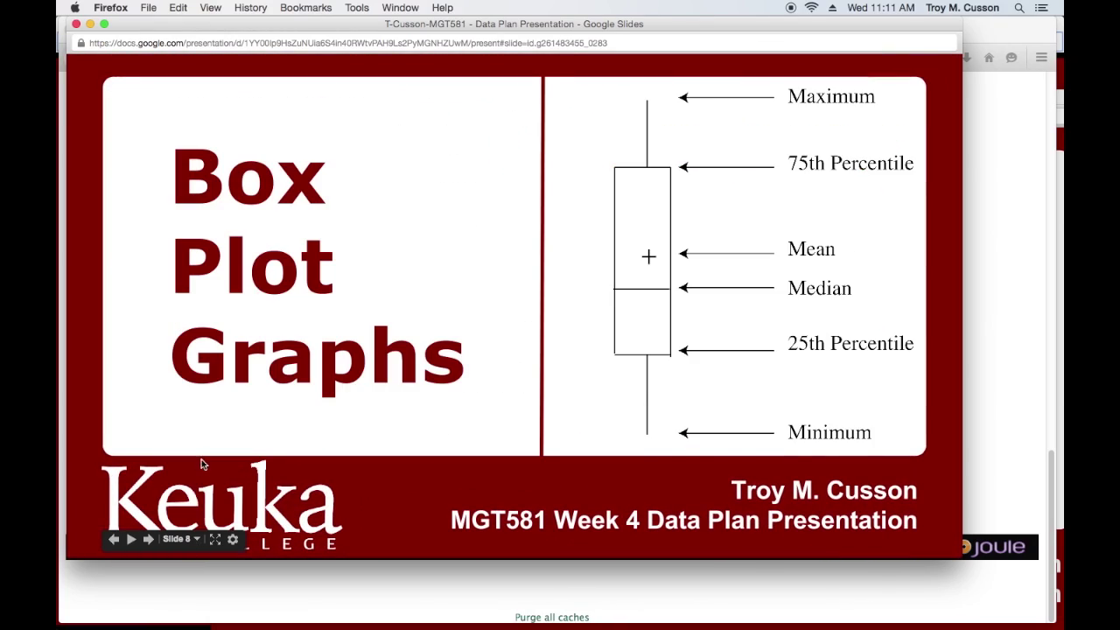
pyautogui.click(179, 539)
pyautogui.click(196, 481)
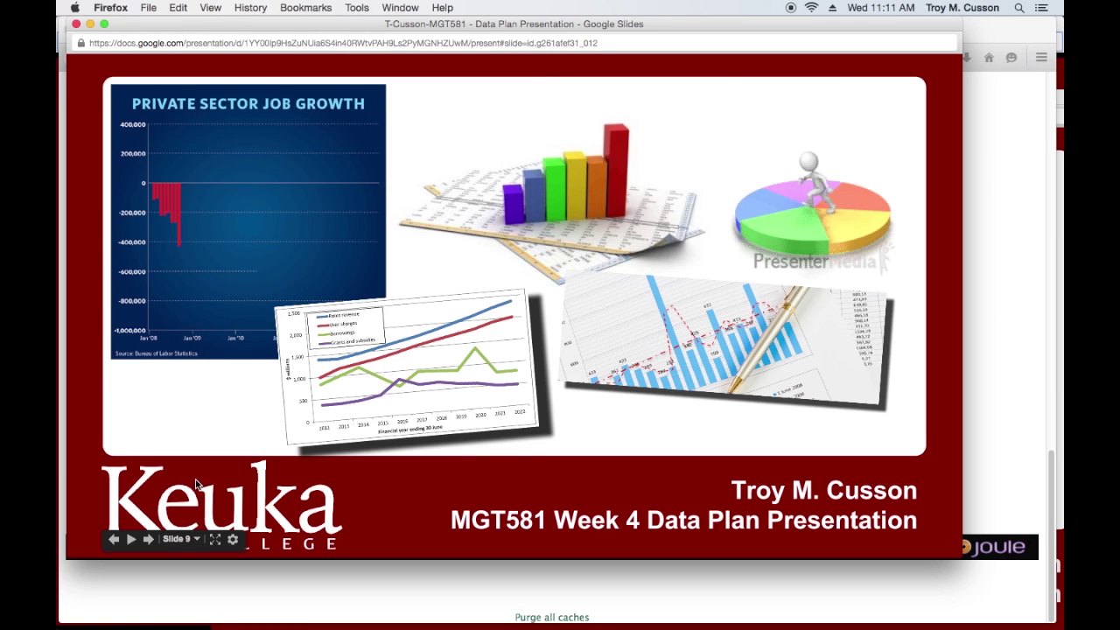
pyautogui.click(215, 539)
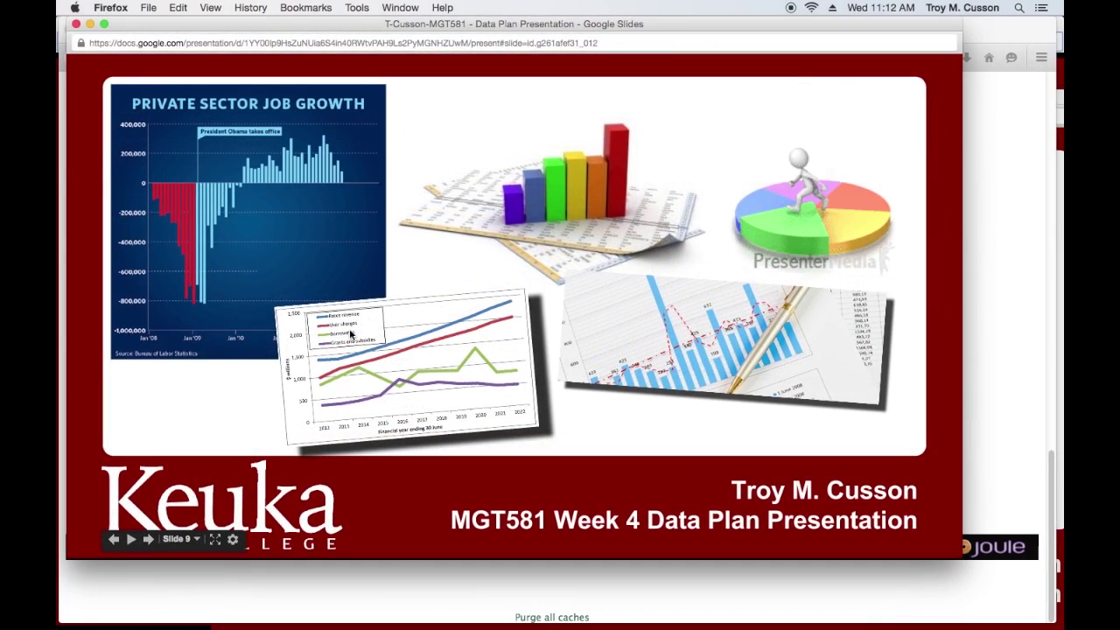
# Step: Close the pop-up slideshow, leave the presentation view in Chrome, and open Google Drive from the Gmail inbox
pyautogui.click(77, 24)
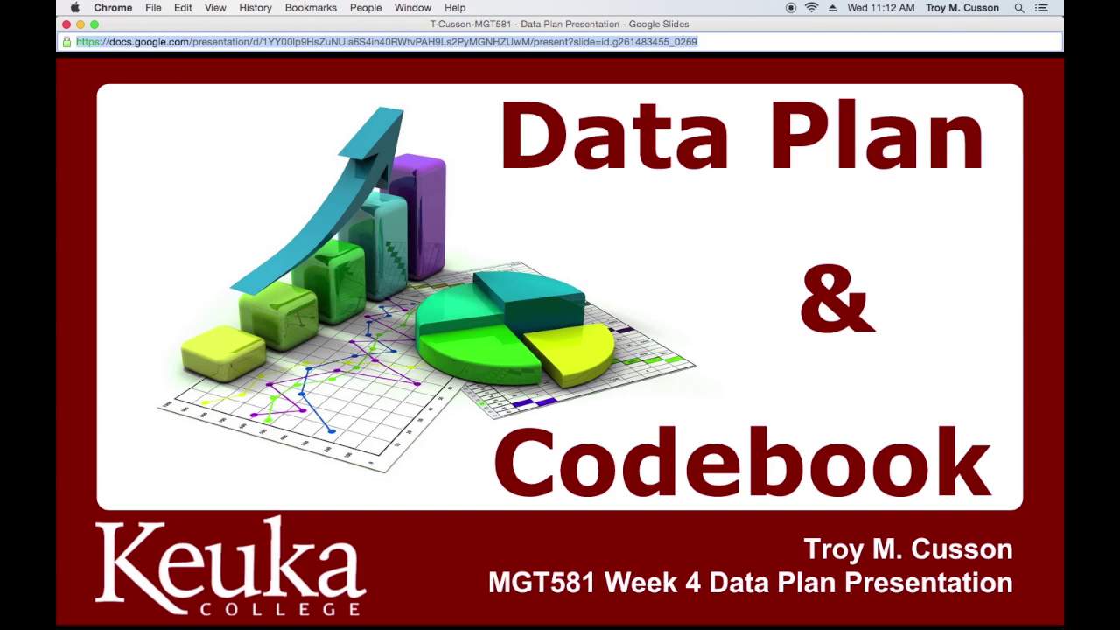
pyautogui.press('Escape')
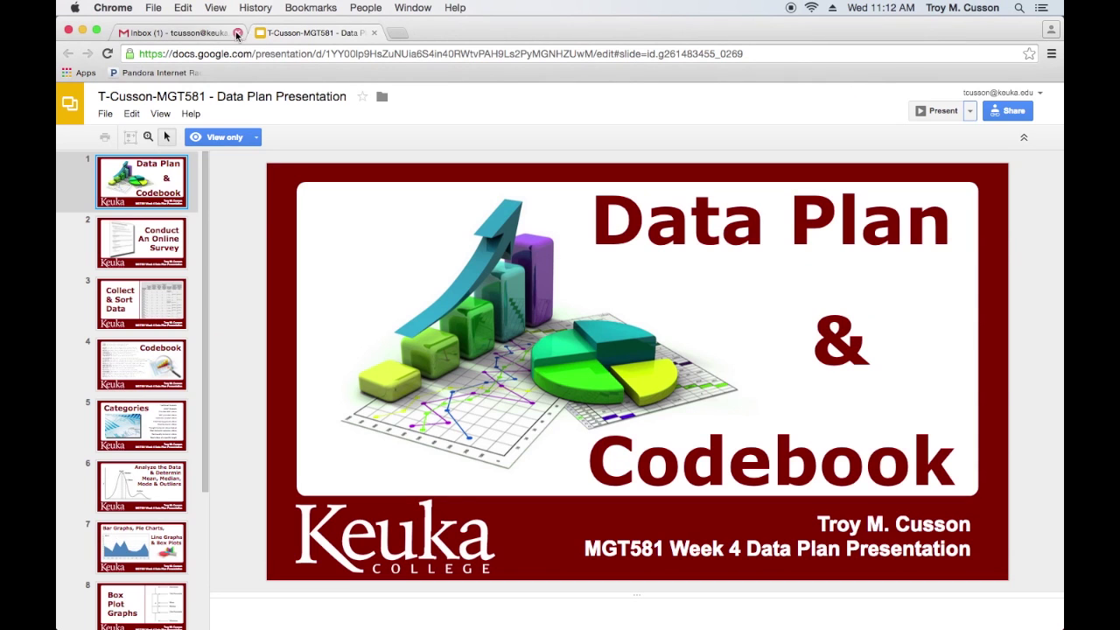
pyautogui.click(210, 32)
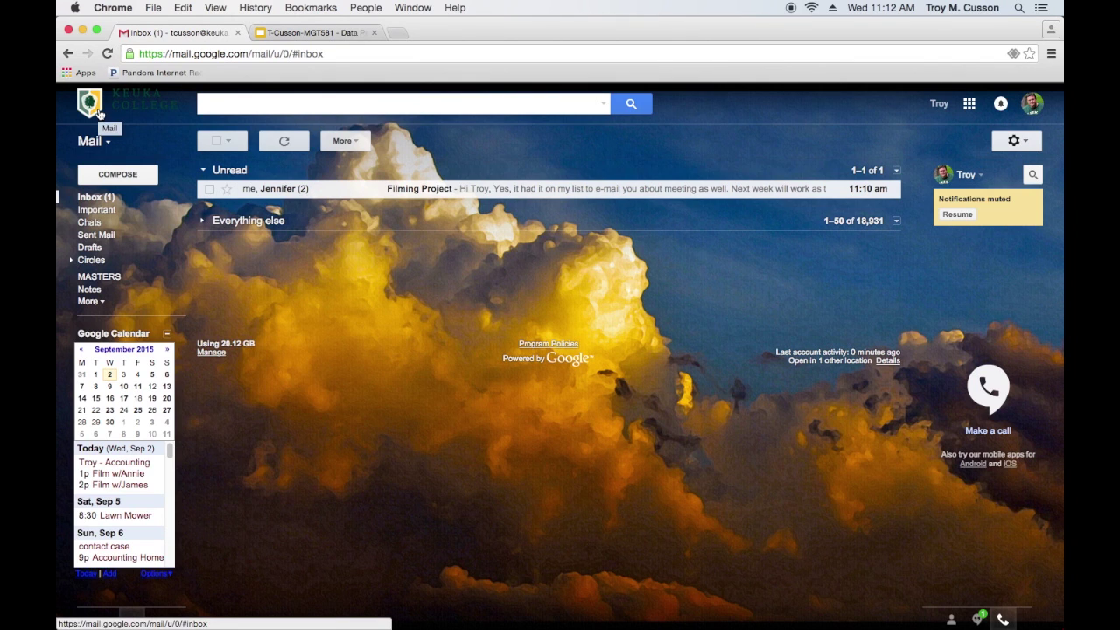
pyautogui.click(970, 104)
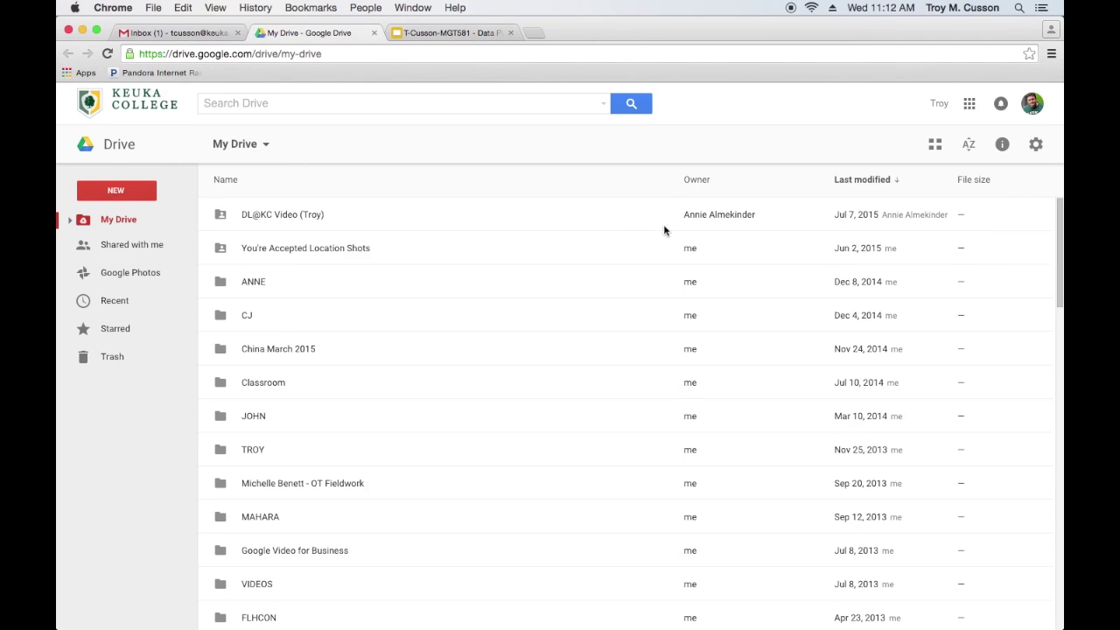
# Step: Upload the Test-KC-PowerPointTemplate presentation from the Desktop folder in Finder to My Drive and dismiss the upload notice
pyautogui.click(116, 190)
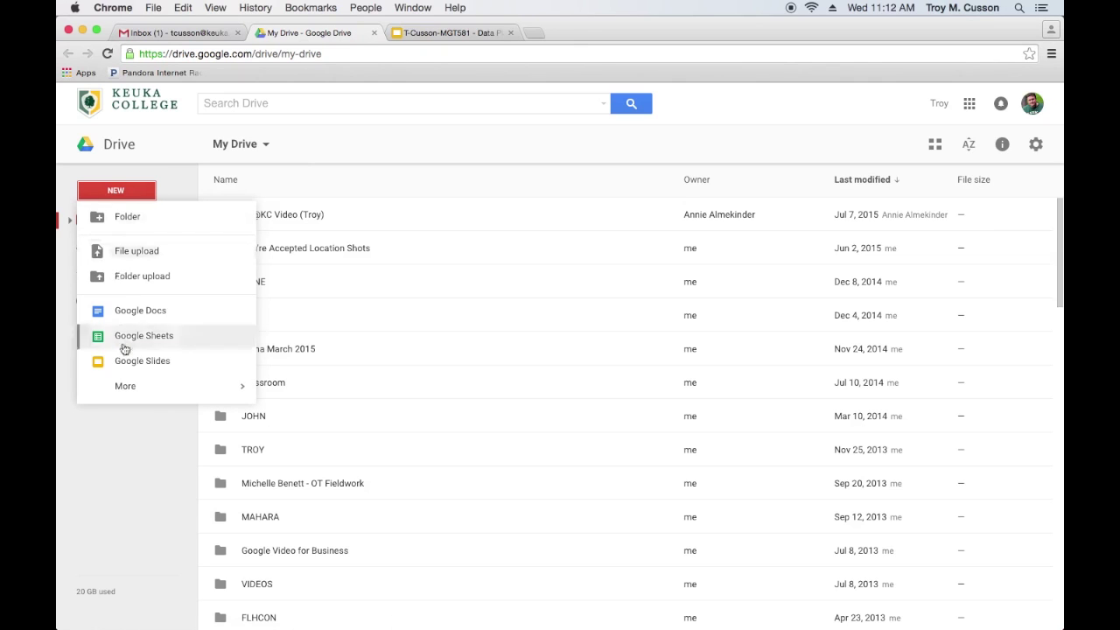
pyautogui.click(146, 455)
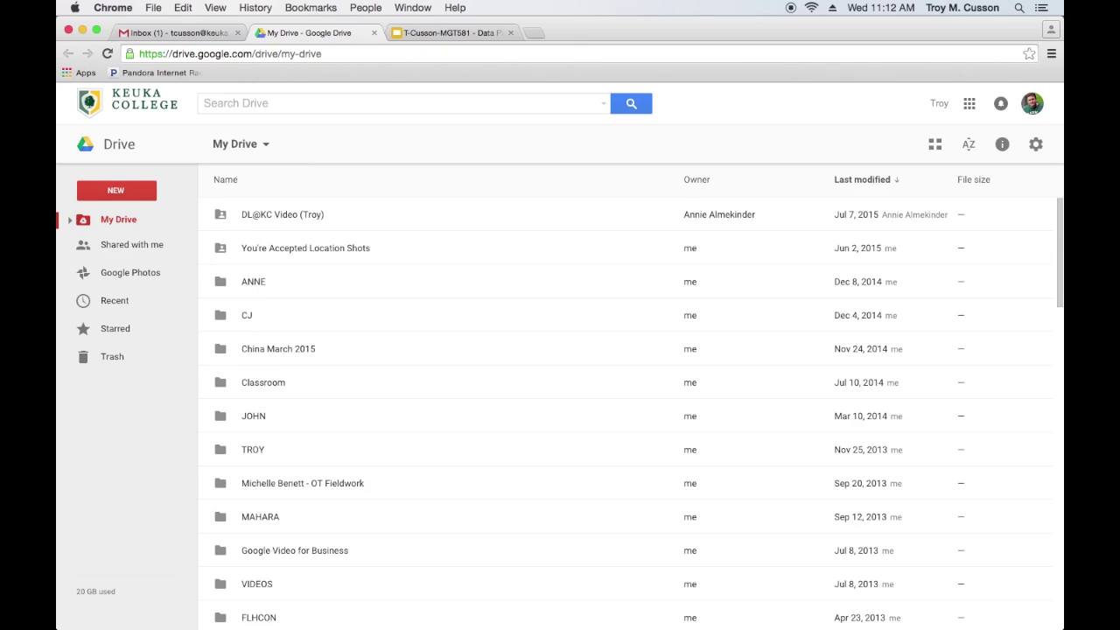
pyautogui.press('super+Tab')
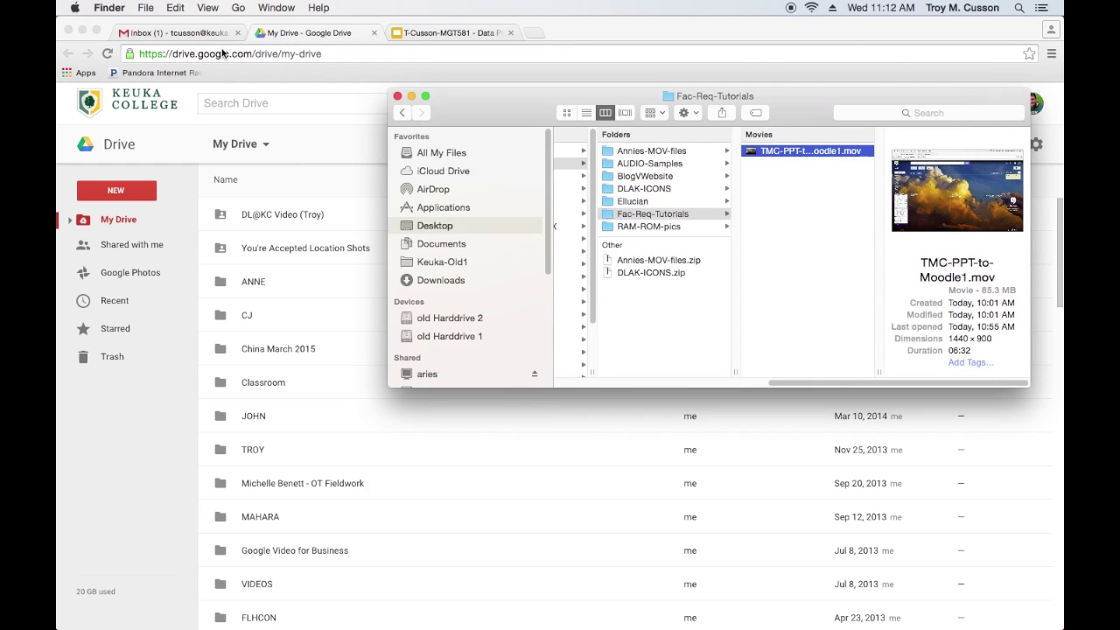
pyautogui.click(432, 227)
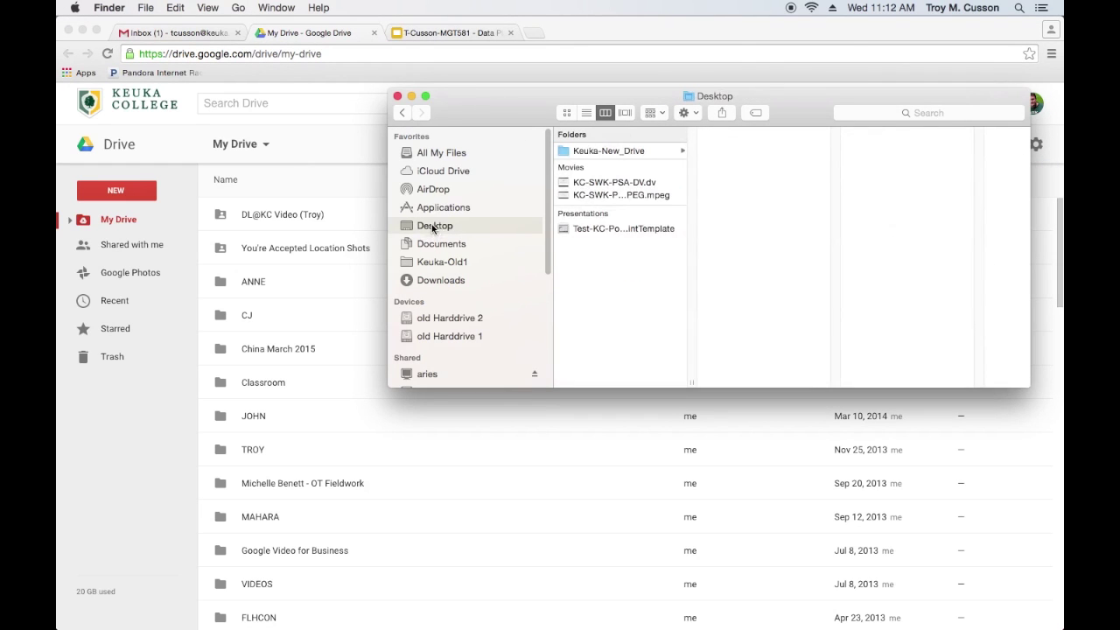
pyautogui.click(586, 229)
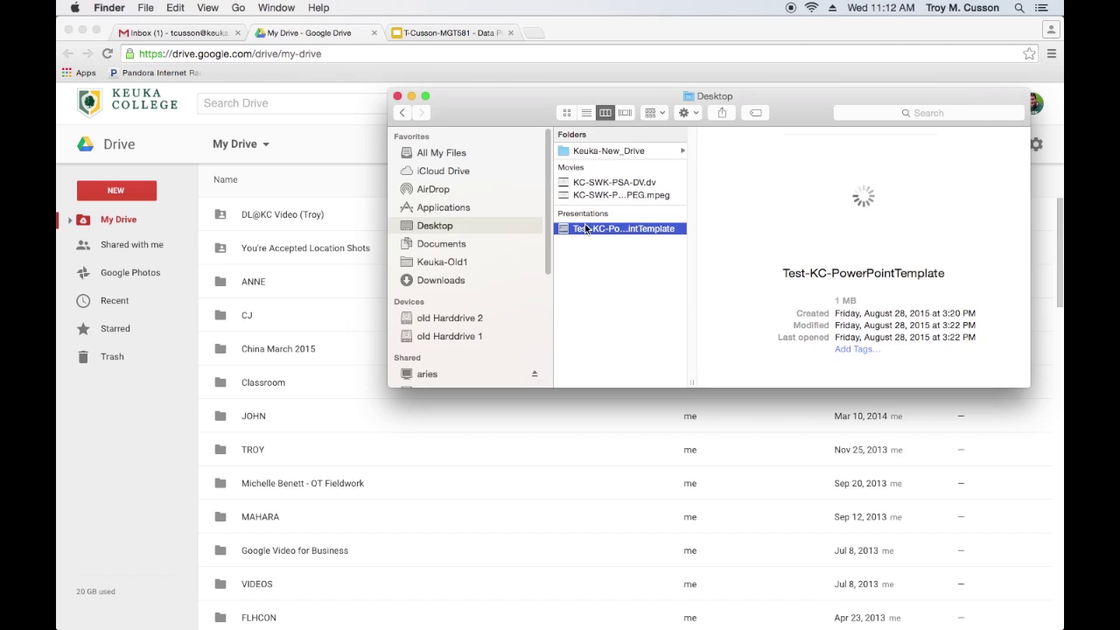
pyautogui.click(586, 228)
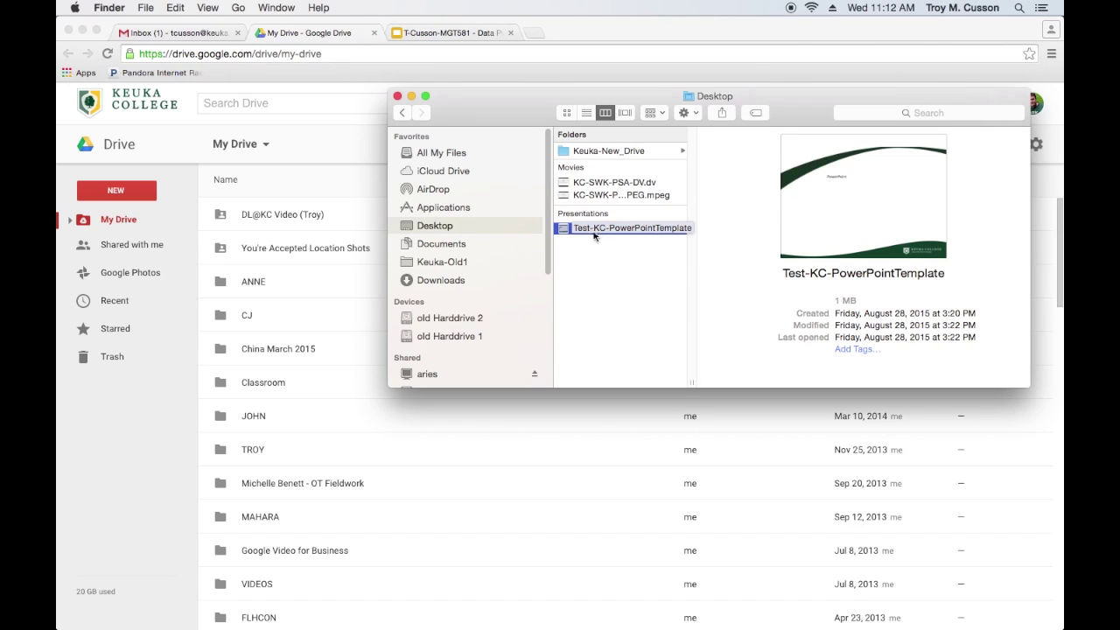
pyautogui.click(587, 228)
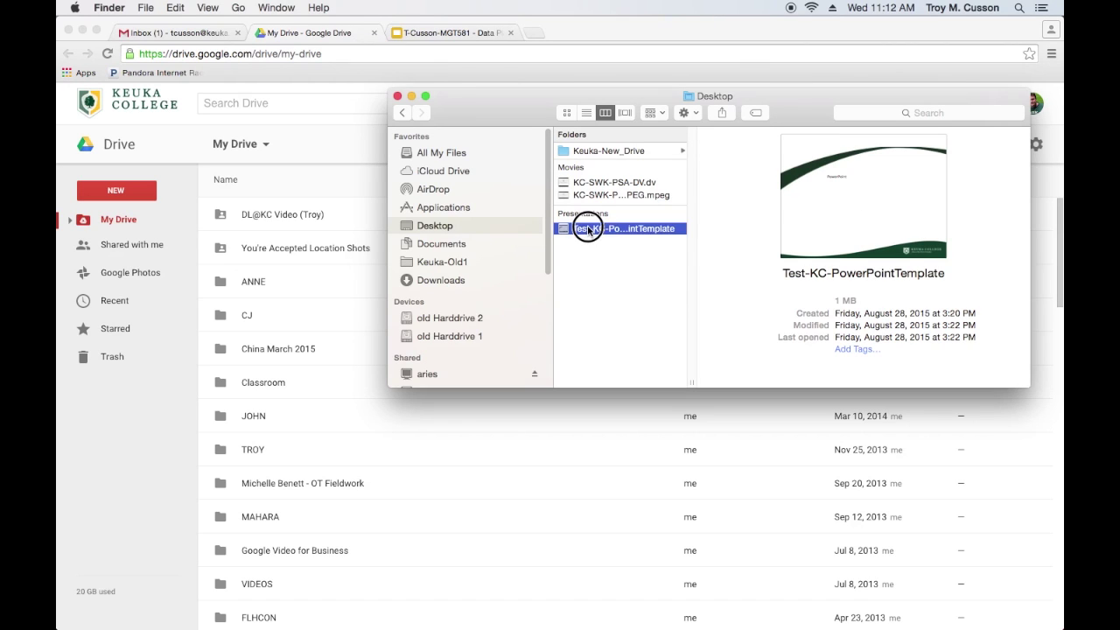
pyautogui.moveTo(587, 229); pyautogui.dragTo(430, 451)
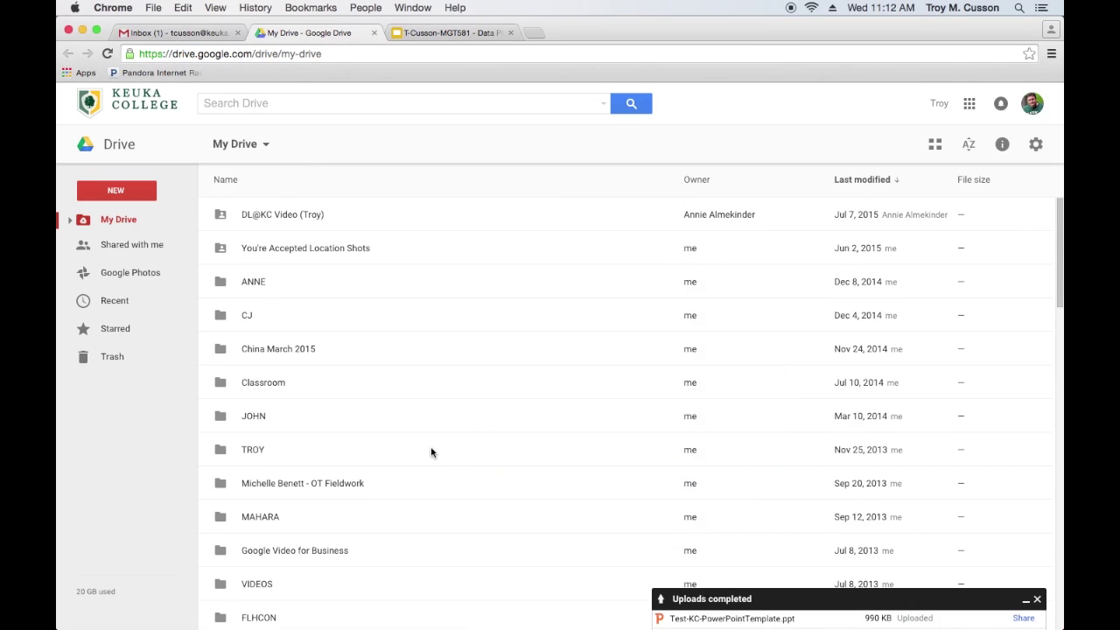
pyautogui.click(1038, 600)
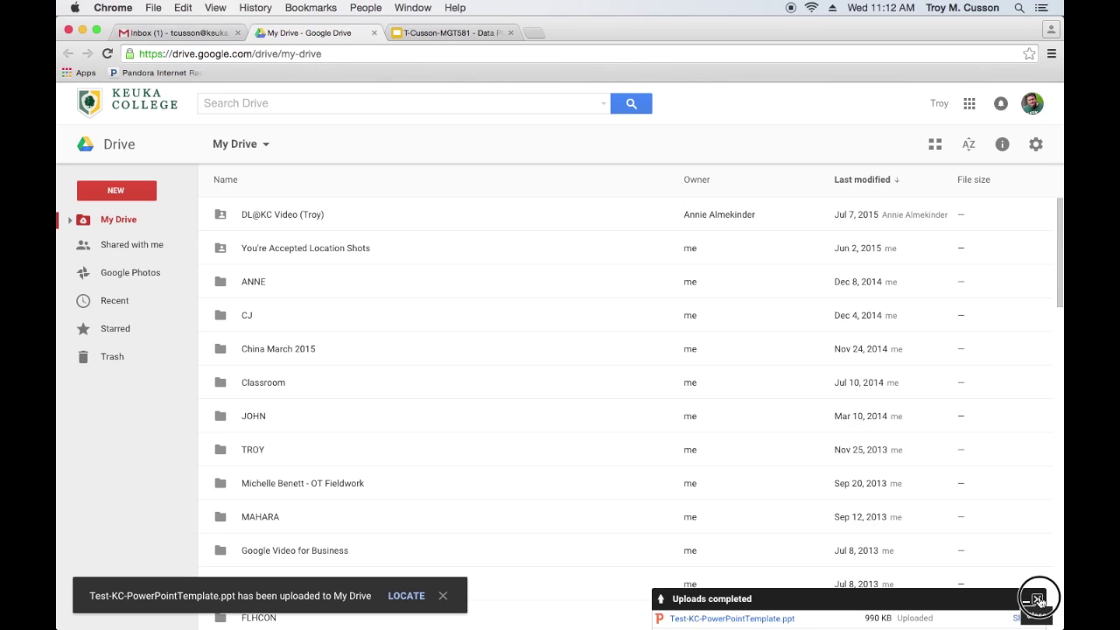
# Step: Locate the uploaded Test-KC-PowerPointTemplate.ppt in My Drive and open it with Google Slides
pyautogui.click(407, 598)
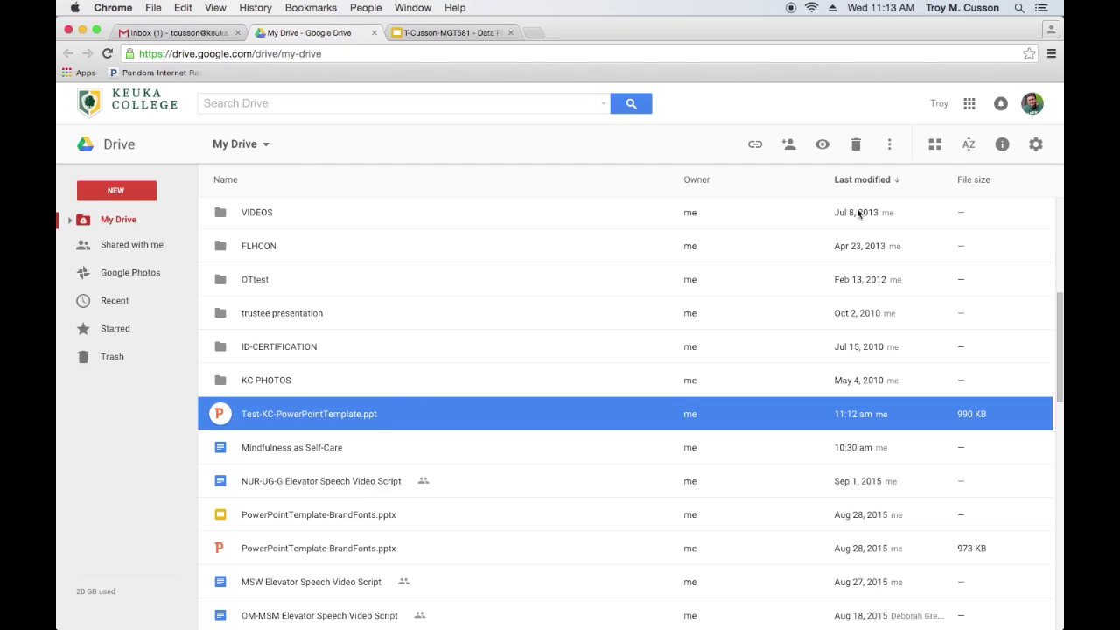
pyautogui.click(889, 144)
pyautogui.moveTo(915, 173)
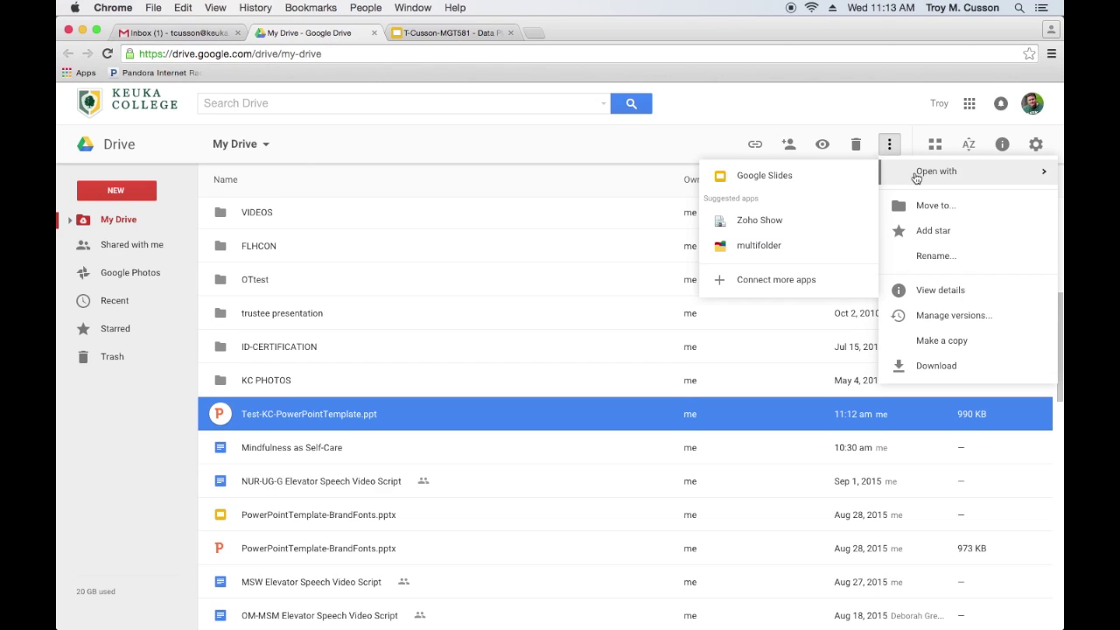
pyautogui.click(805, 177)
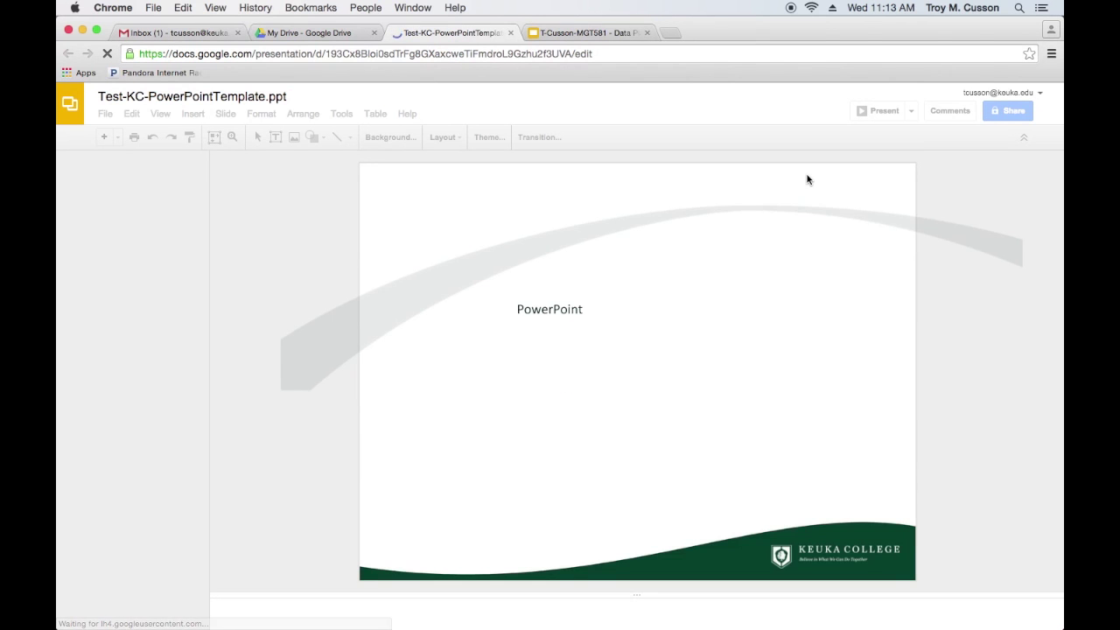
# Step: Check whether the text on slides 1, 2 and 4 of the converted presentation is editable, and return to slide 1
pyautogui.click(562, 308)
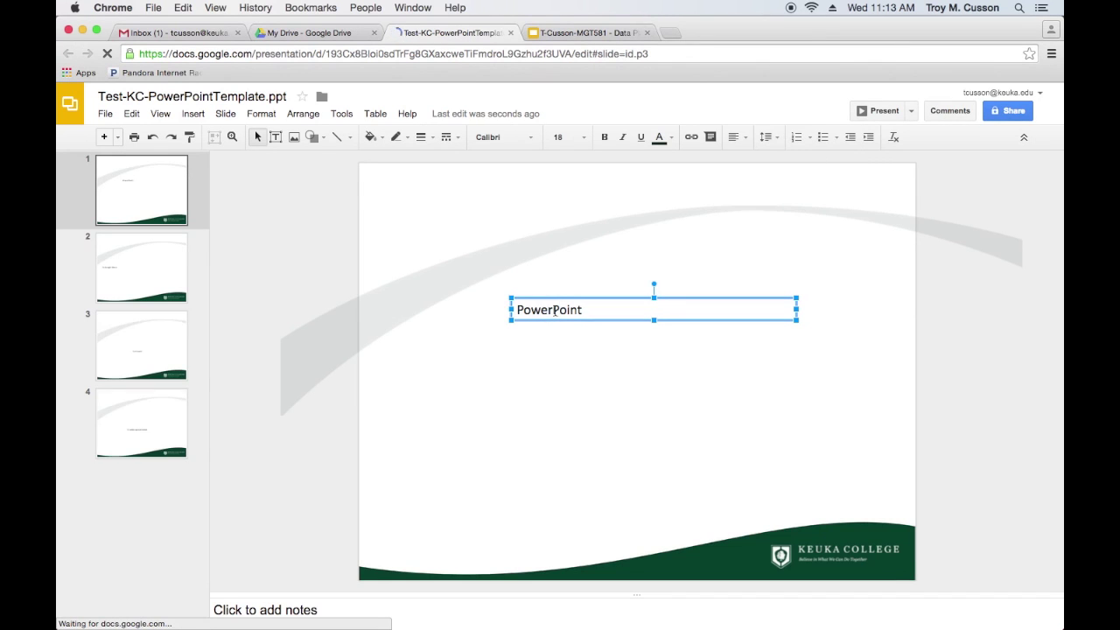
pyautogui.click(318, 345)
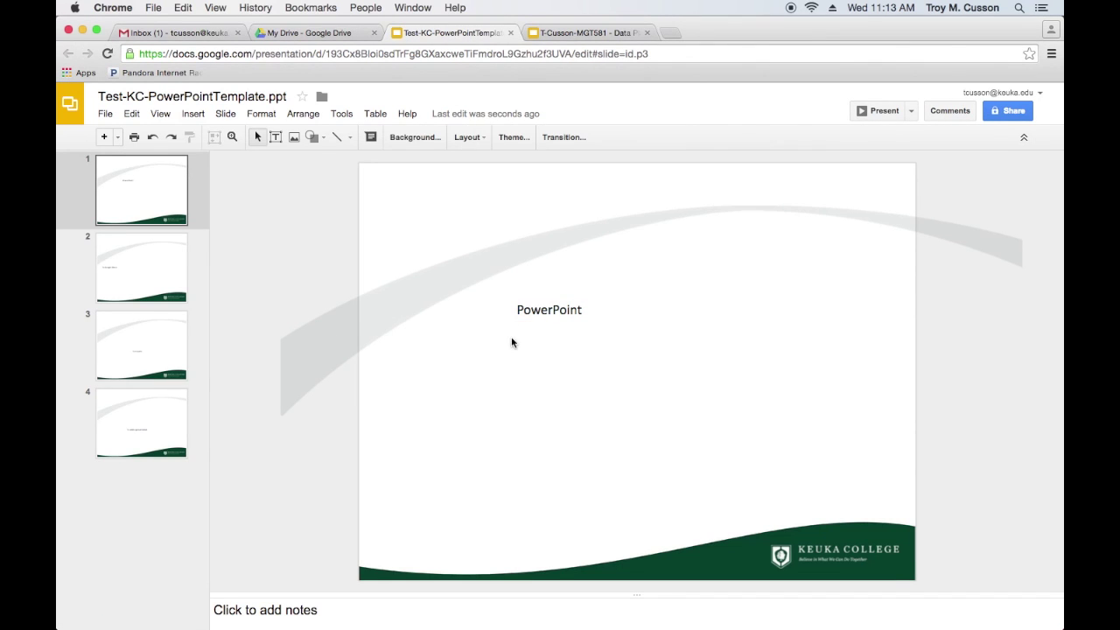
pyautogui.click(531, 310)
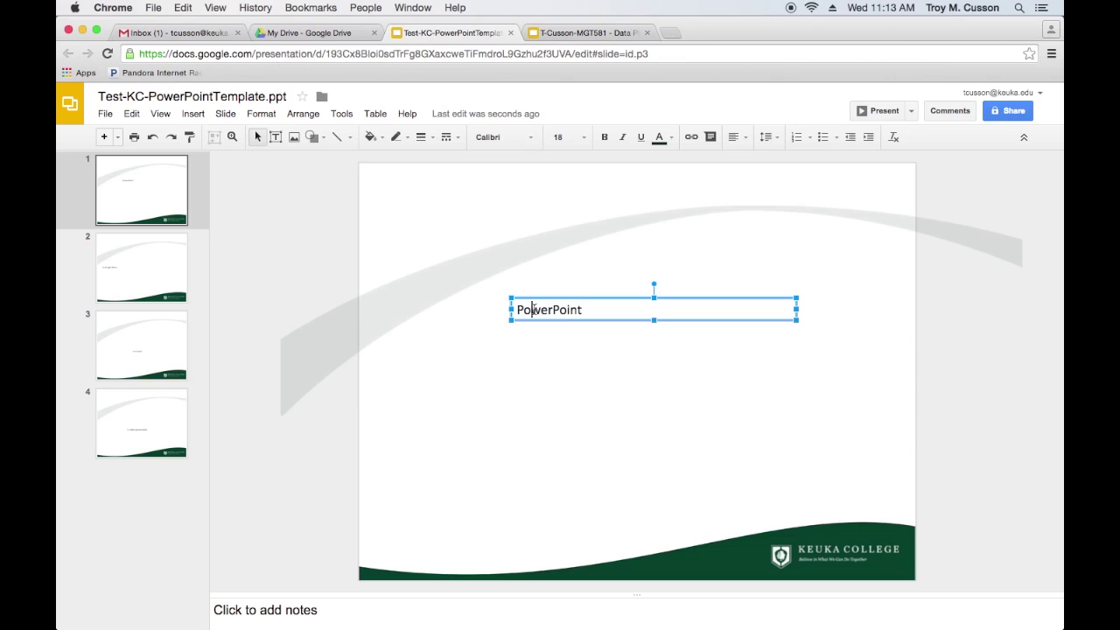
pyautogui.click(159, 273)
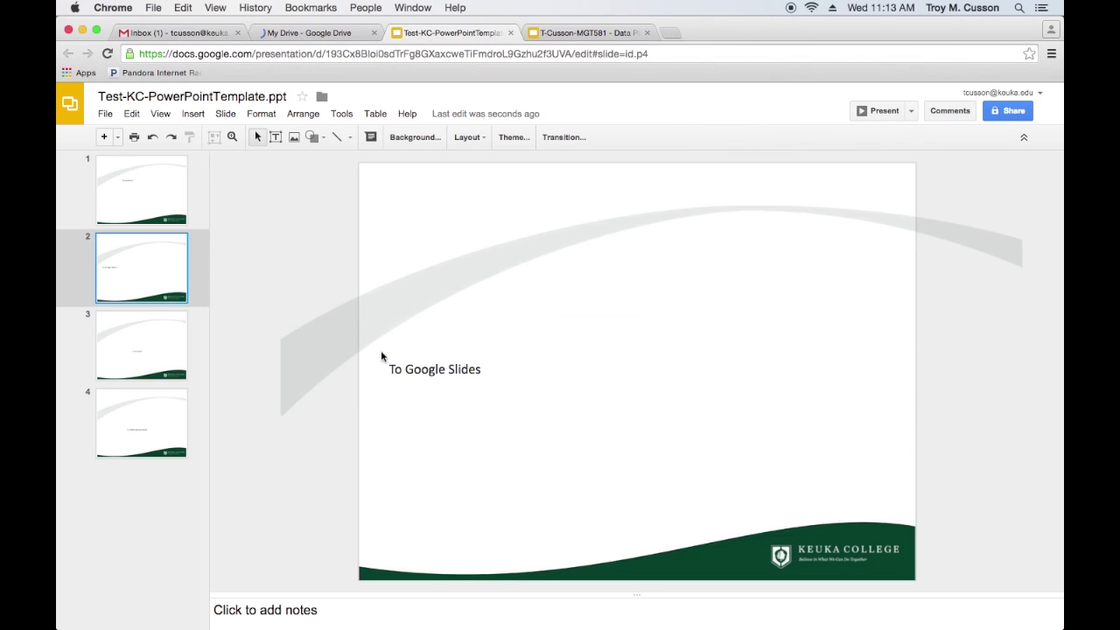
pyautogui.click(428, 368)
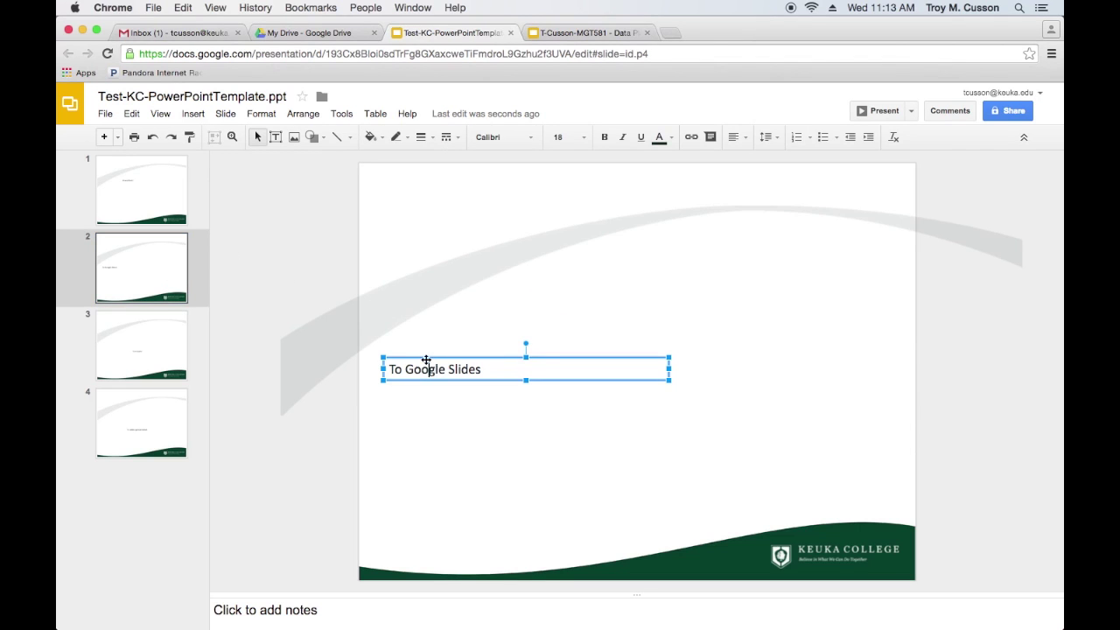
pyautogui.click(167, 408)
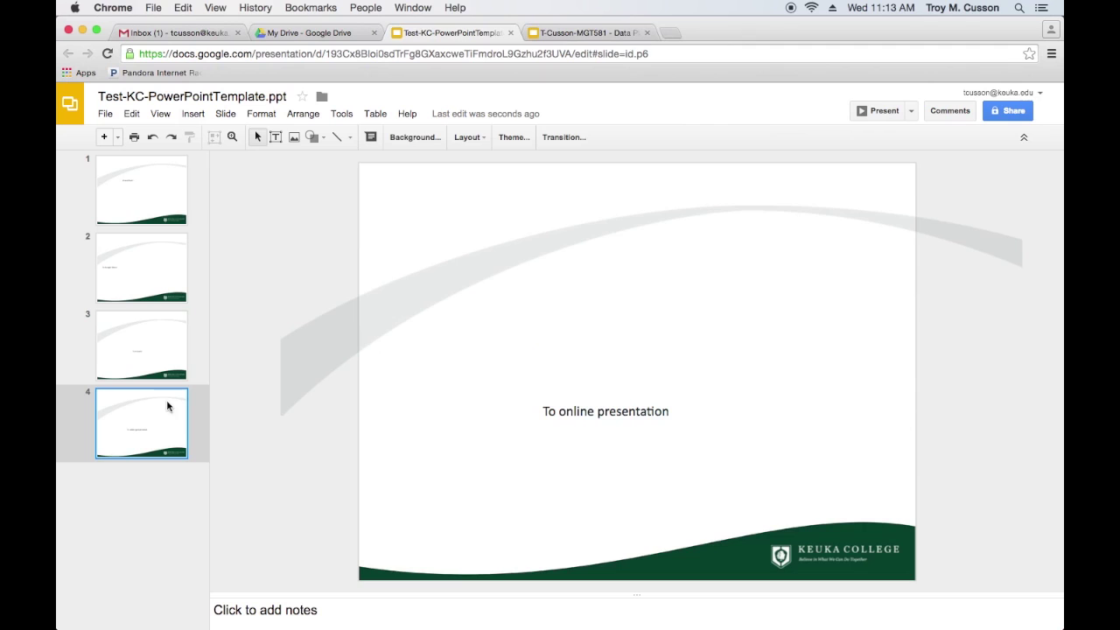
pyautogui.click(588, 412)
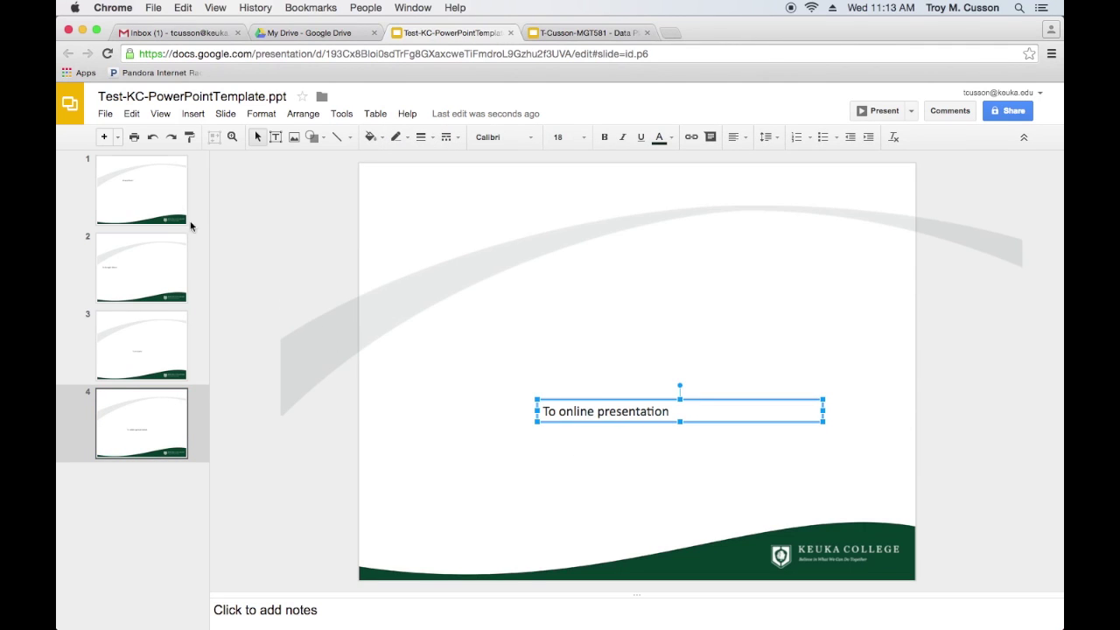
pyautogui.click(151, 190)
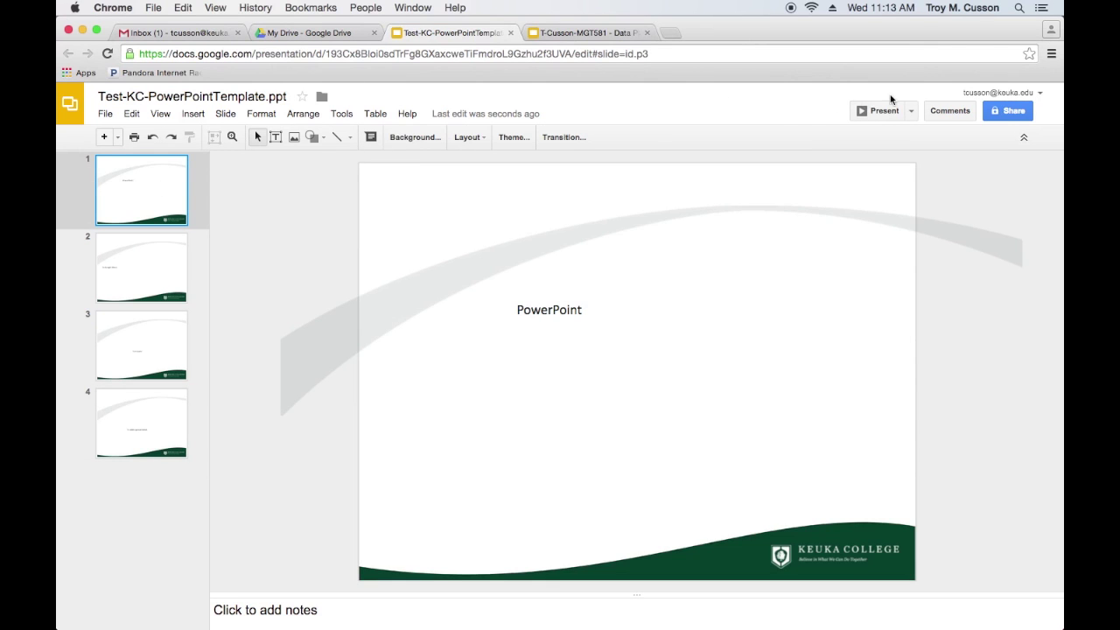
# Step: Set the presentation's link sharing to On - Anyone with the link with Can view access, and save the sharing settings
pyautogui.click(1001, 111)
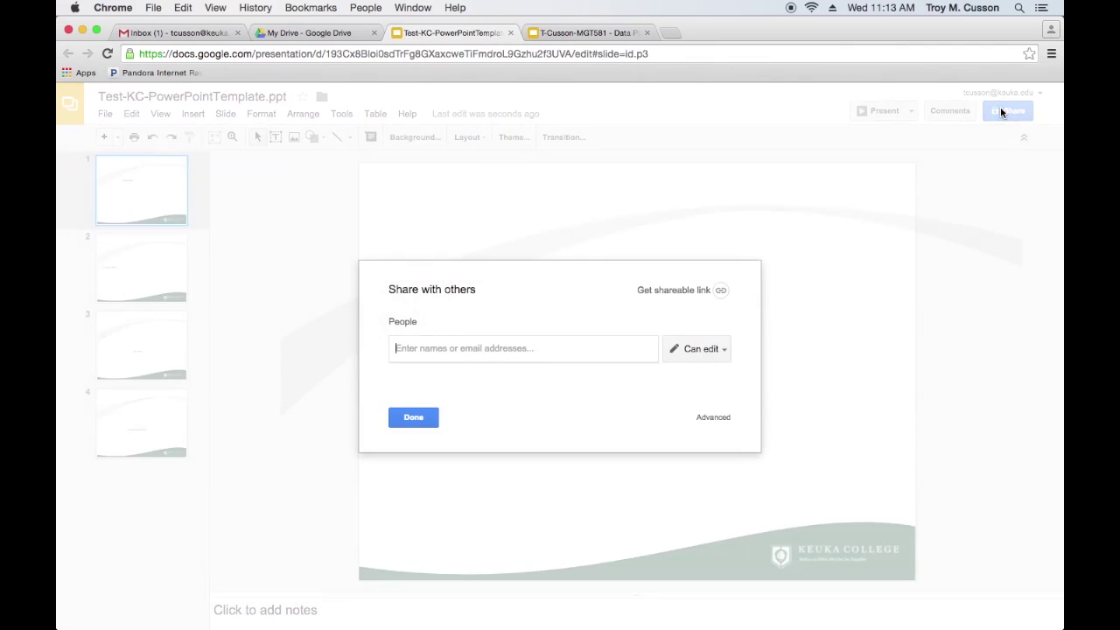
pyautogui.click(713, 417)
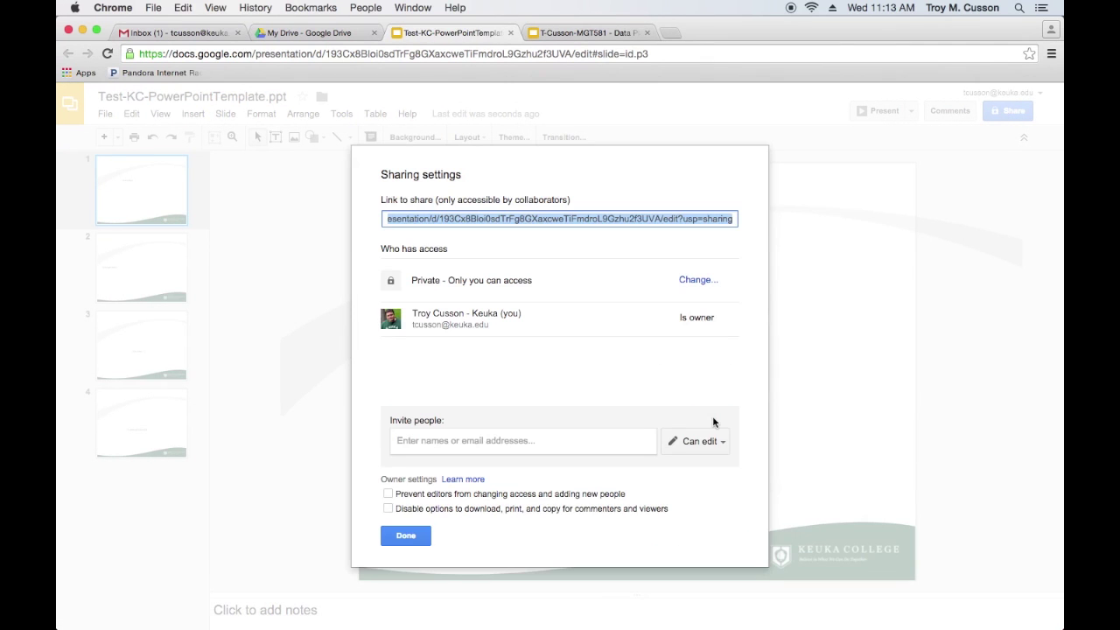
pyautogui.click(696, 282)
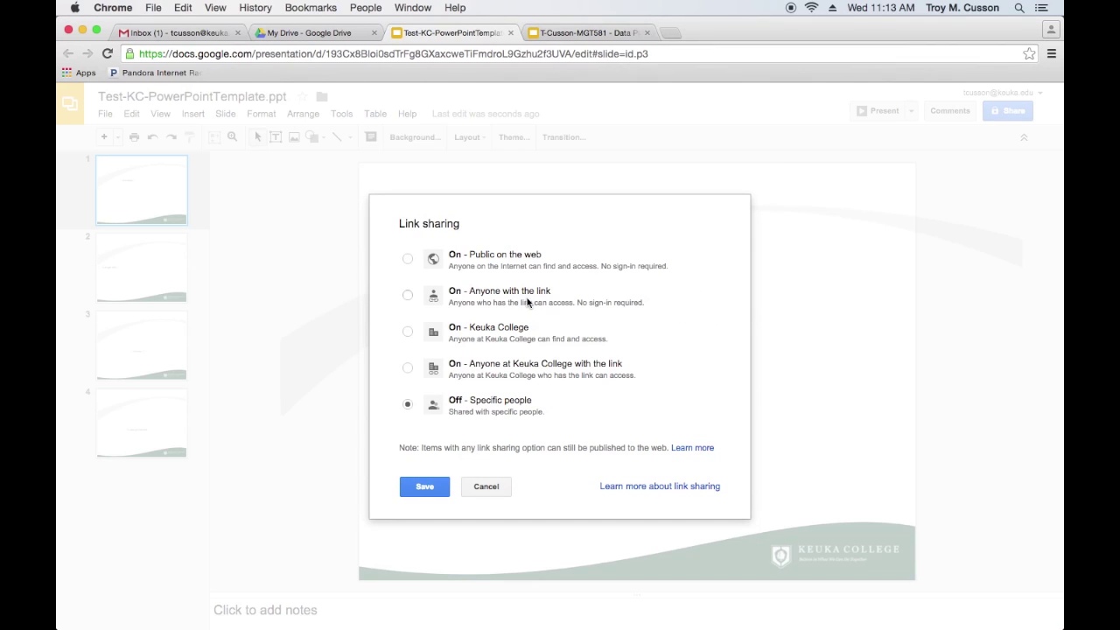
pyautogui.click(407, 295)
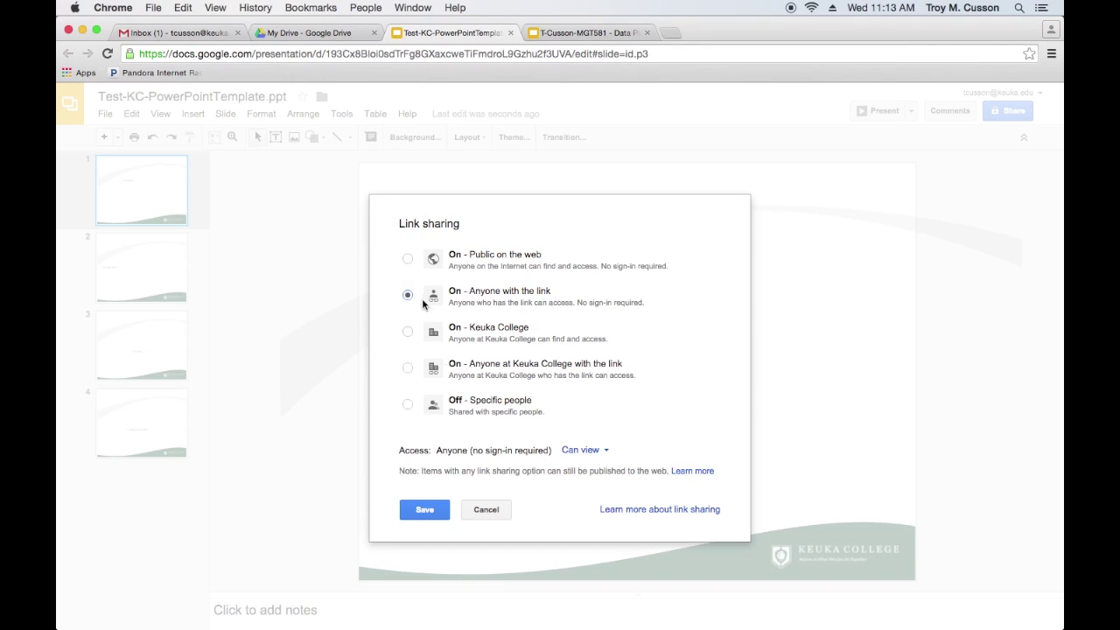
pyautogui.click(586, 450)
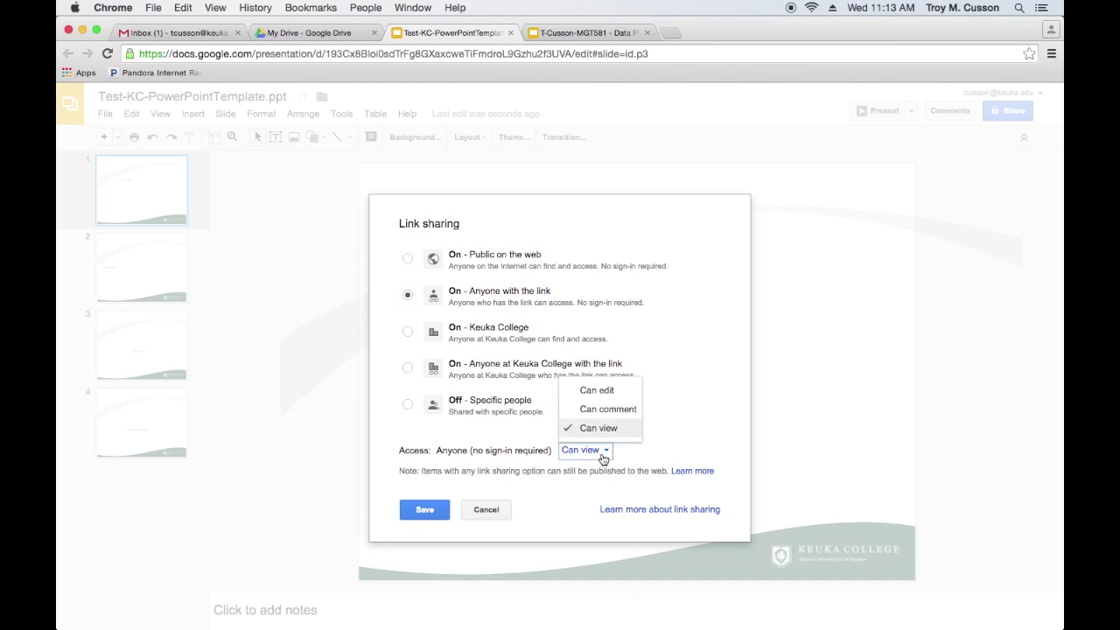
pyautogui.click(594, 429)
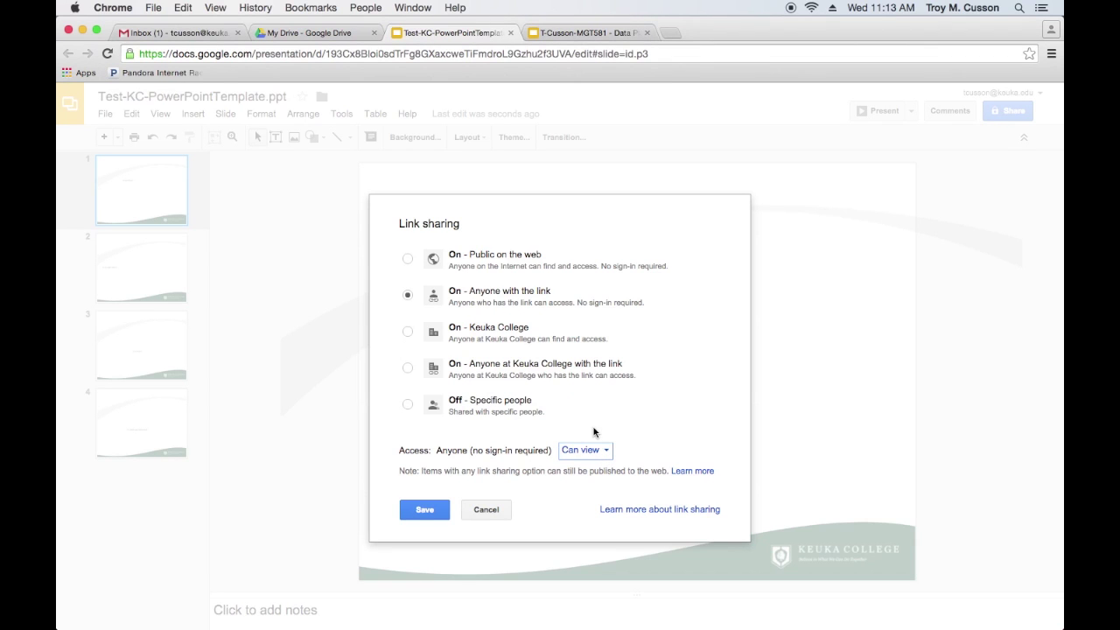
pyautogui.click(429, 513)
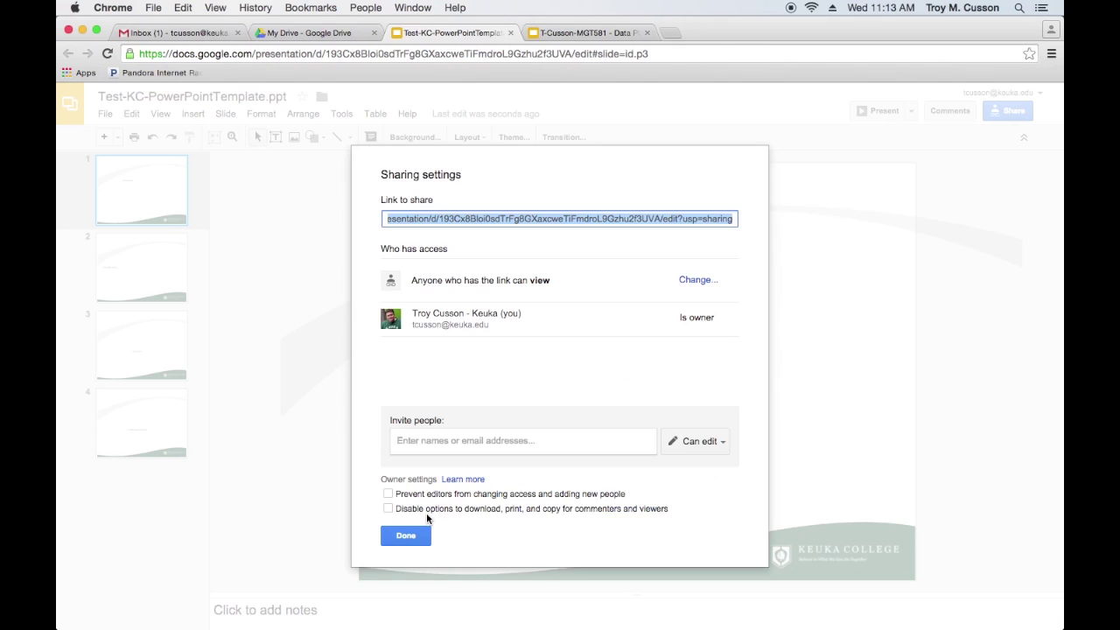
pyautogui.click(404, 542)
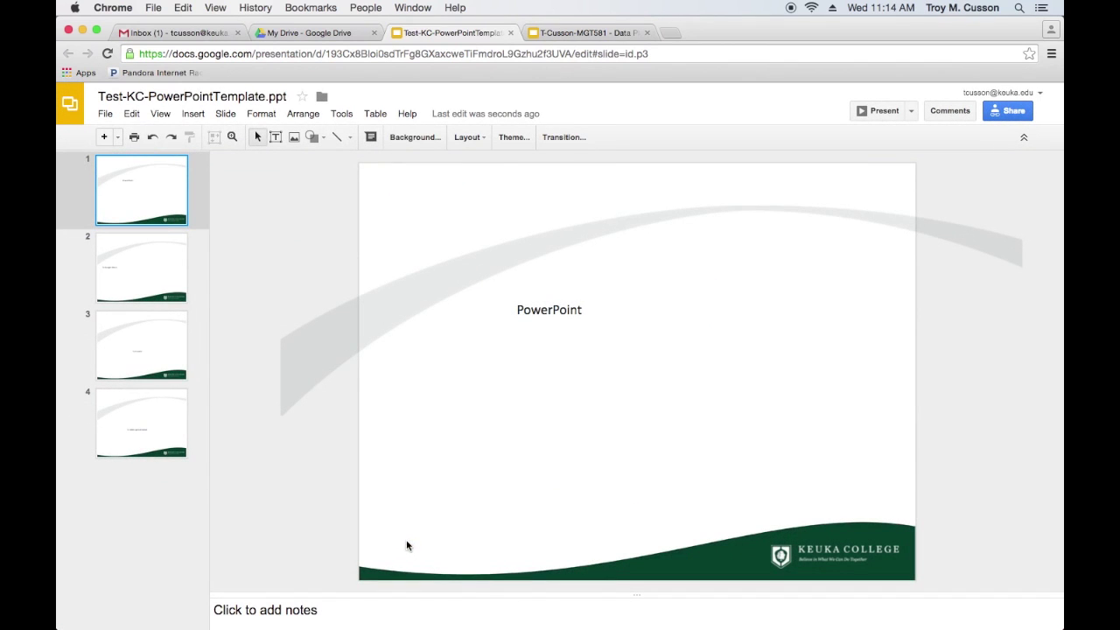
pyautogui.moveTo(1006, 116)
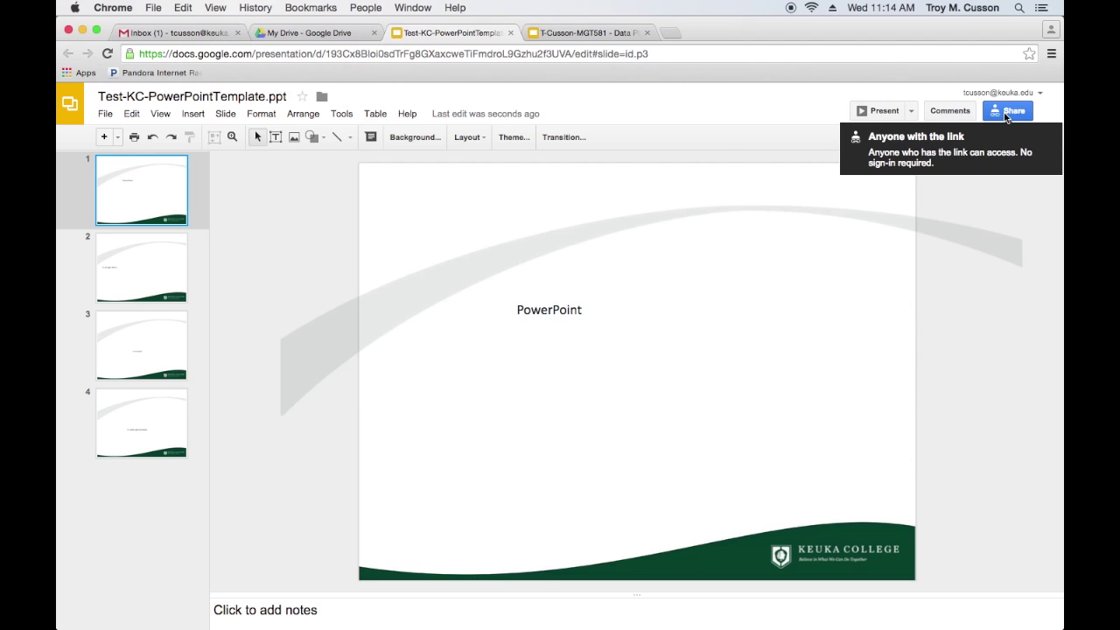
# Step: Open the Test-KC-PowerPointTemplate presentation as a slideshow in a new window and select its full web address
pyautogui.click(912, 116)
pyautogui.click(922, 176)
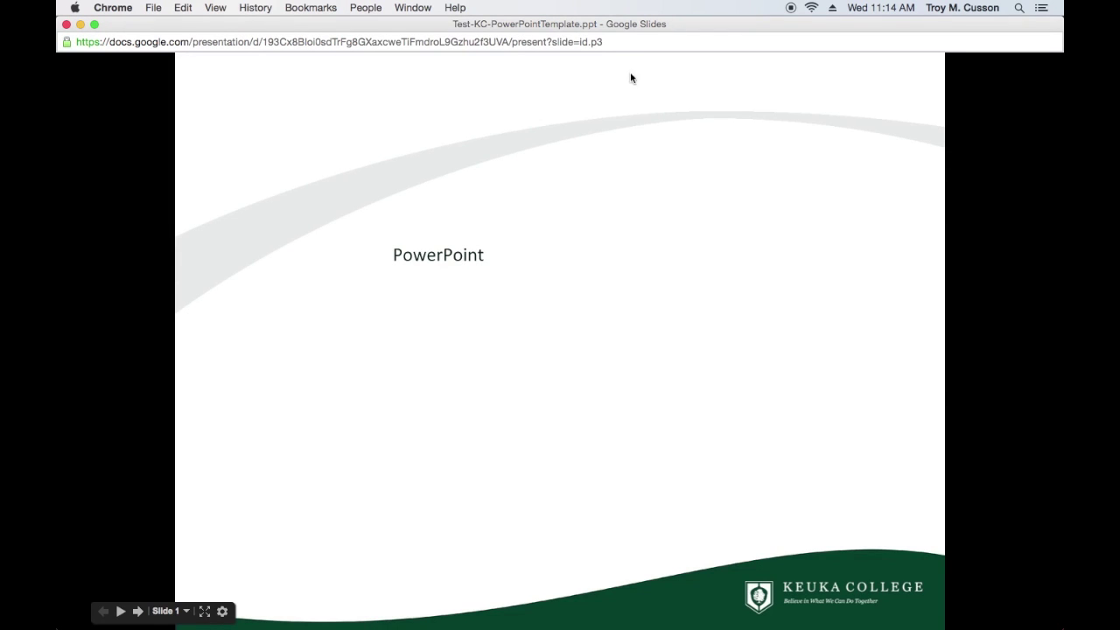
pyautogui.click(622, 39)
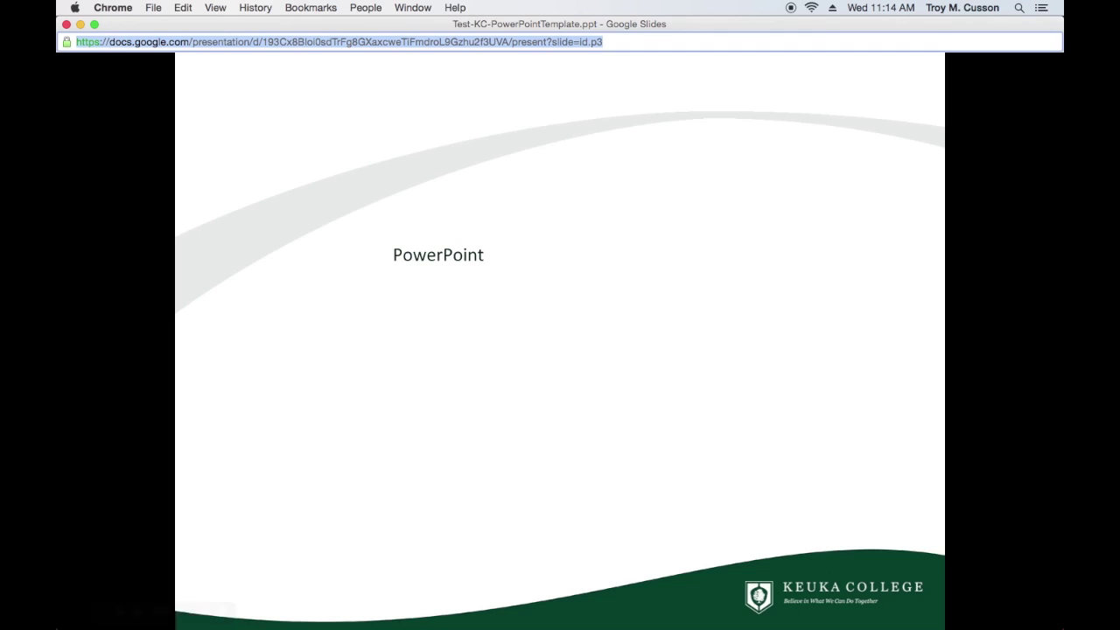
# Step: Switch to Firefox and look through the Moodle course page down to Topic 10
pyautogui.press('super+Tab')
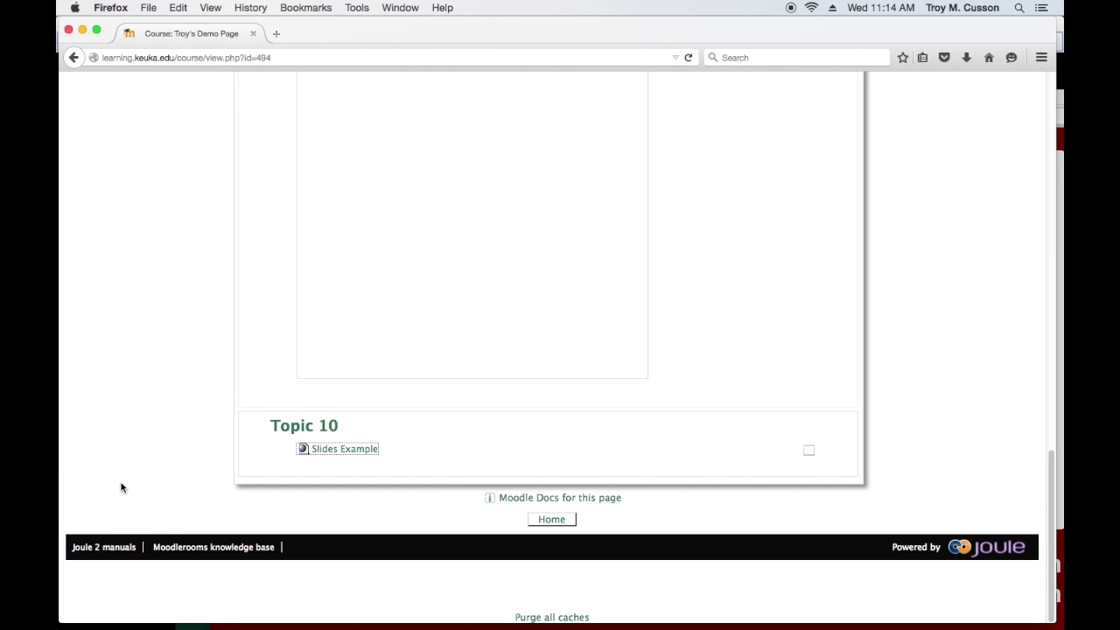
pyautogui.scroll(15, 162, 502)
pyautogui.scroll(-5, 172, 505)
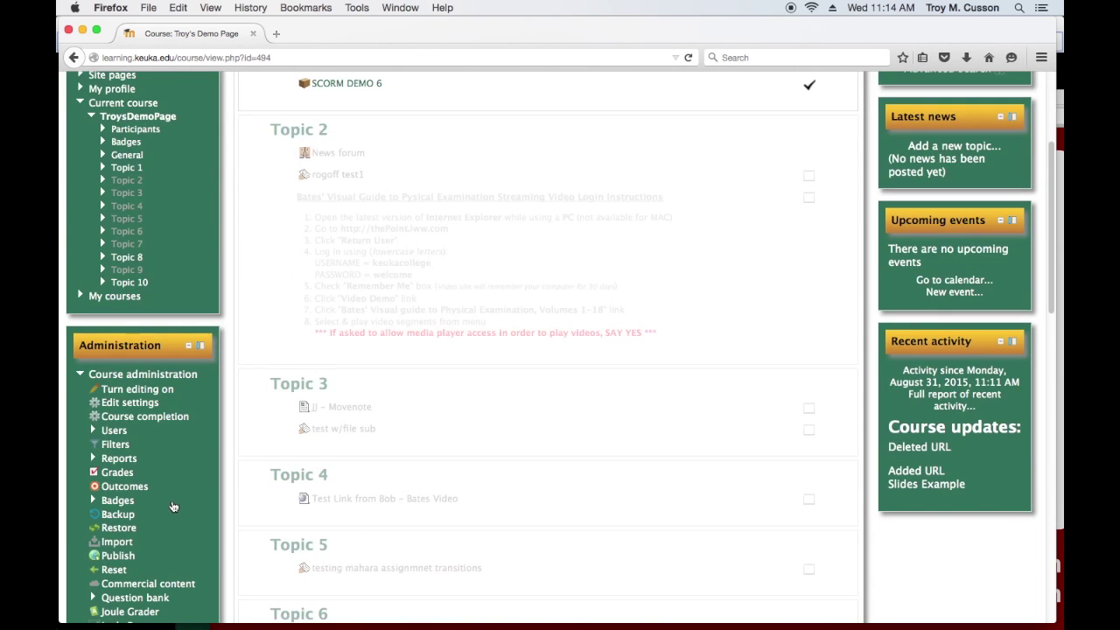
pyautogui.scroll(-15, 173, 506)
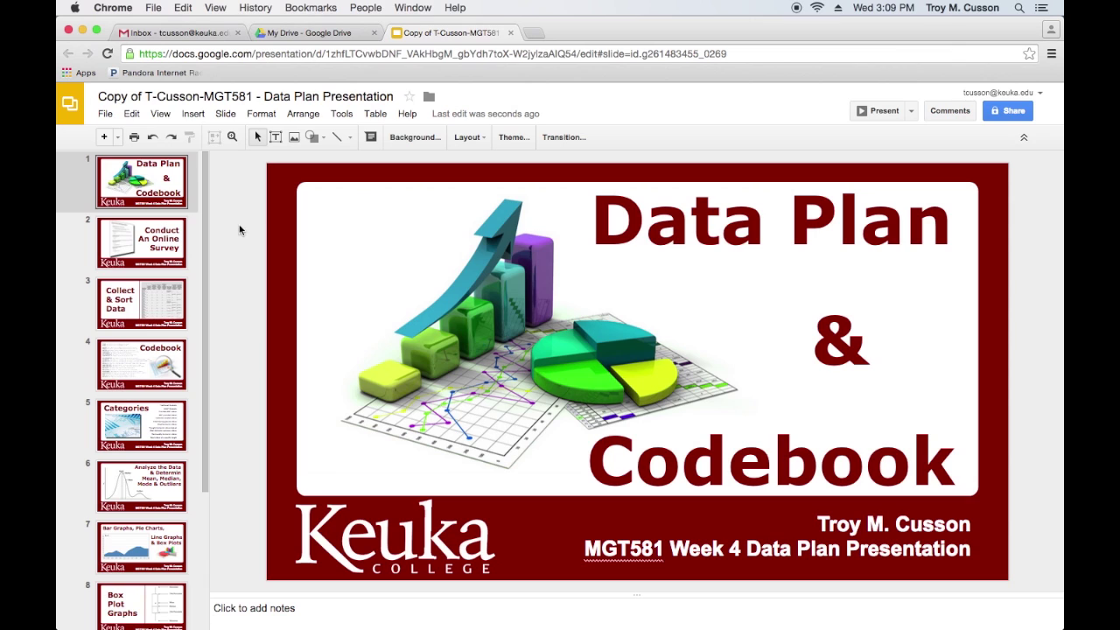
# Step: Set the Data Plan presentation's web publishing embed options to Small (480x299), start slideshow as soon as the player loads, and restart after the last slide
pyautogui.click(106, 115)
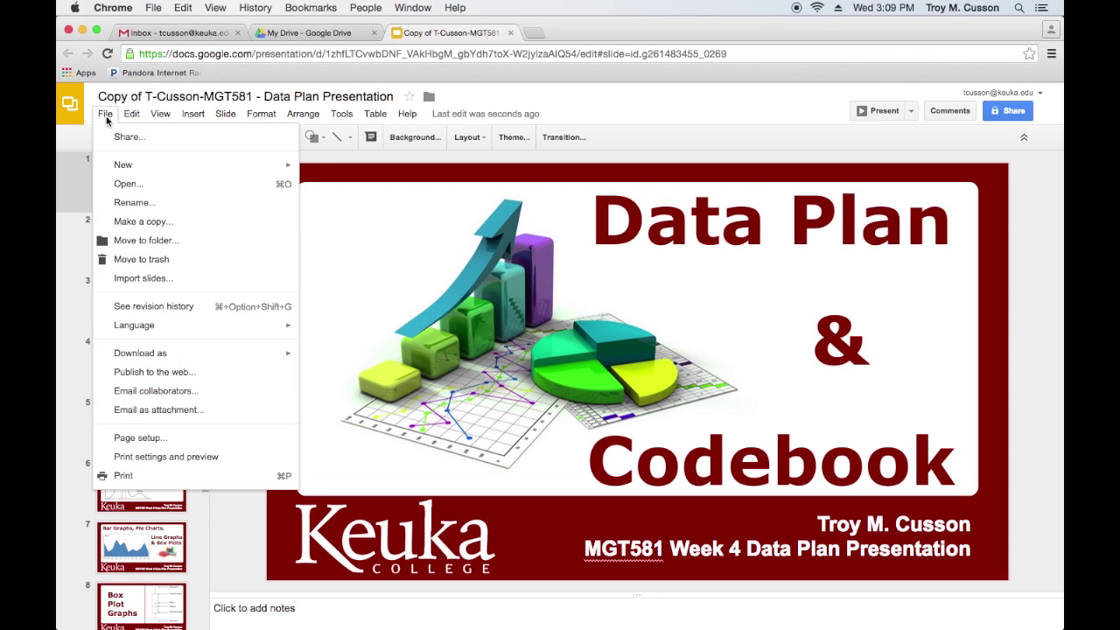
pyautogui.click(155, 371)
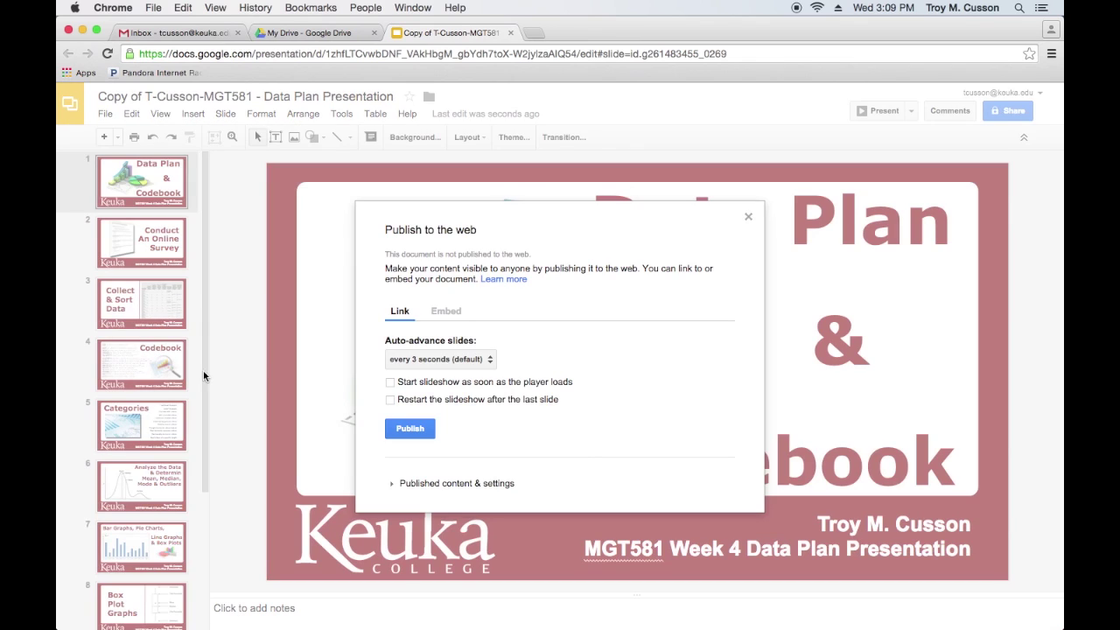
pyautogui.click(445, 312)
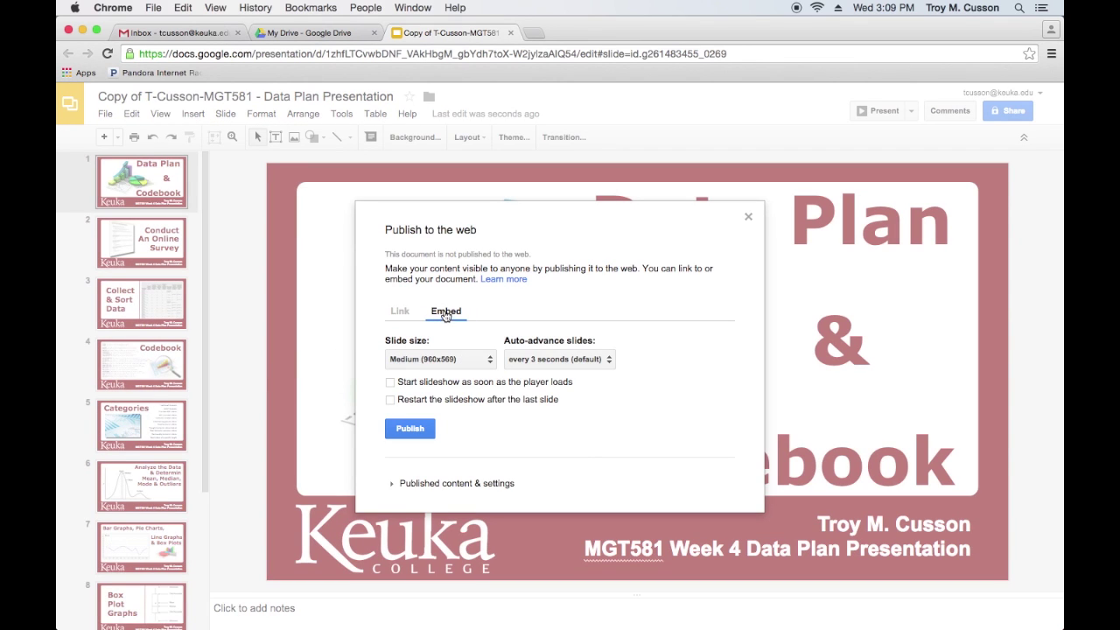
pyautogui.click(442, 362)
pyautogui.click(425, 343)
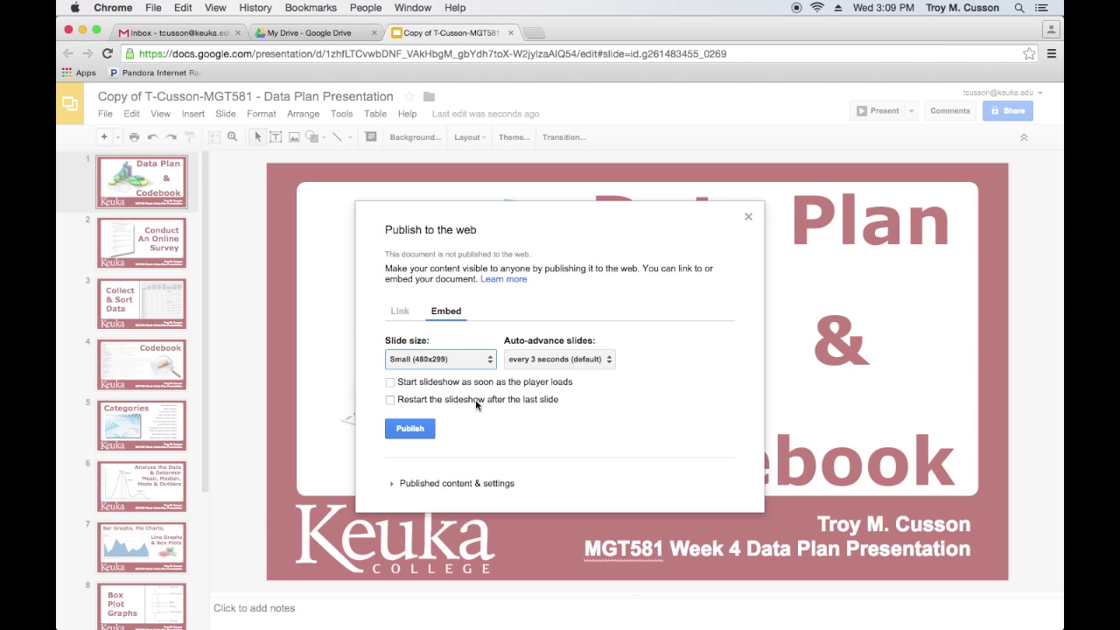
pyautogui.click(398, 384)
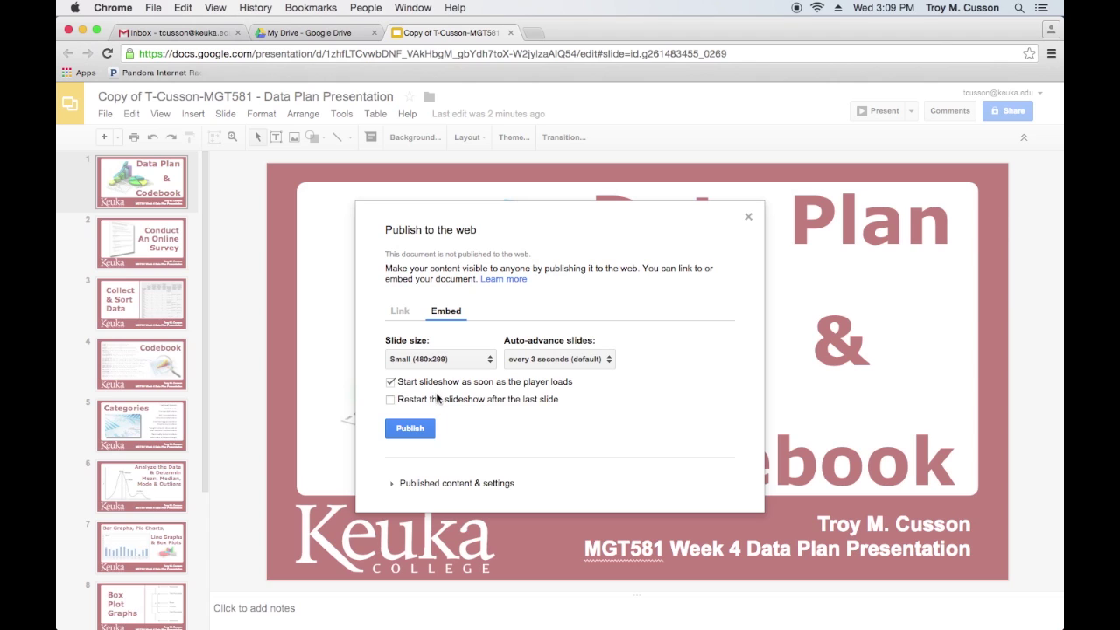
pyautogui.click(390, 398)
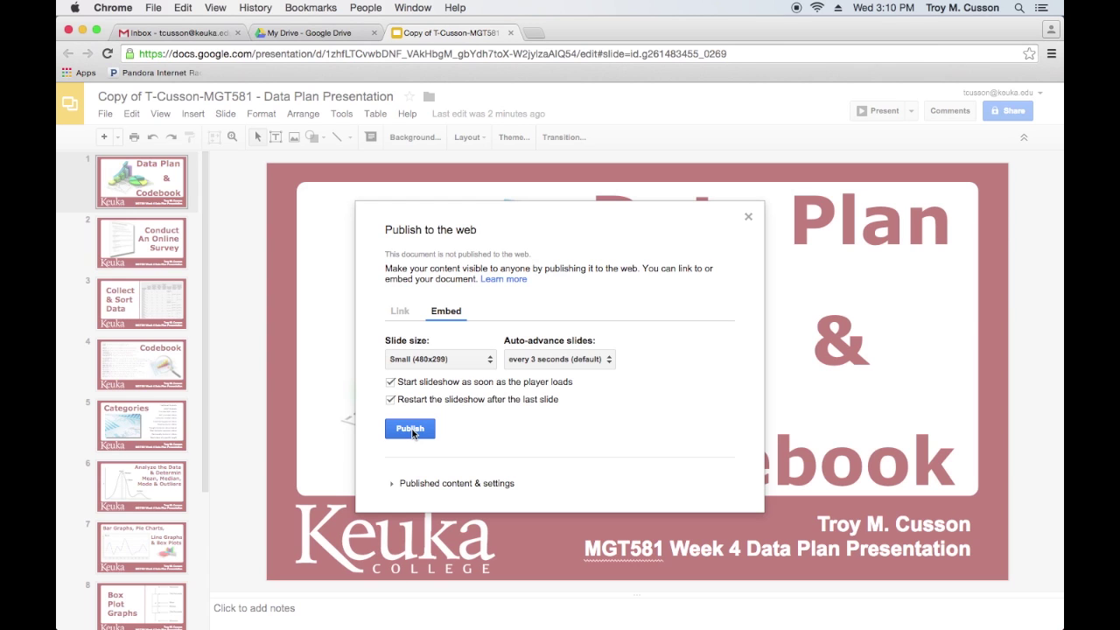
# Step: Publish the presentation to the web, accept the confirmation, and copy its iframe embed code
pyautogui.click(411, 431)
pyautogui.click(665, 230)
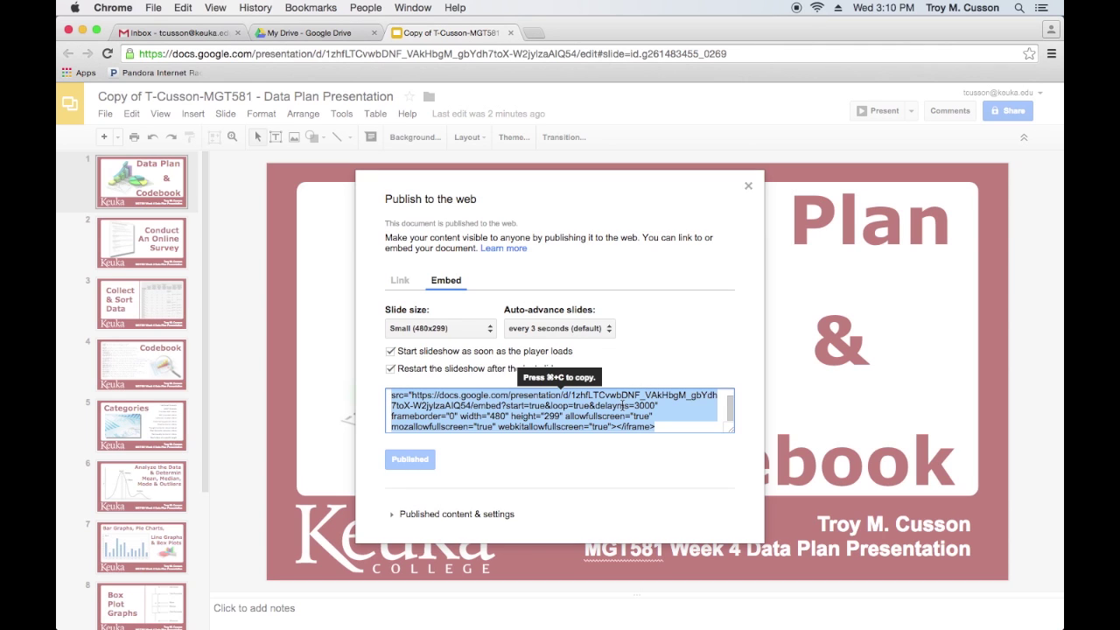
pyautogui.press('super+c')
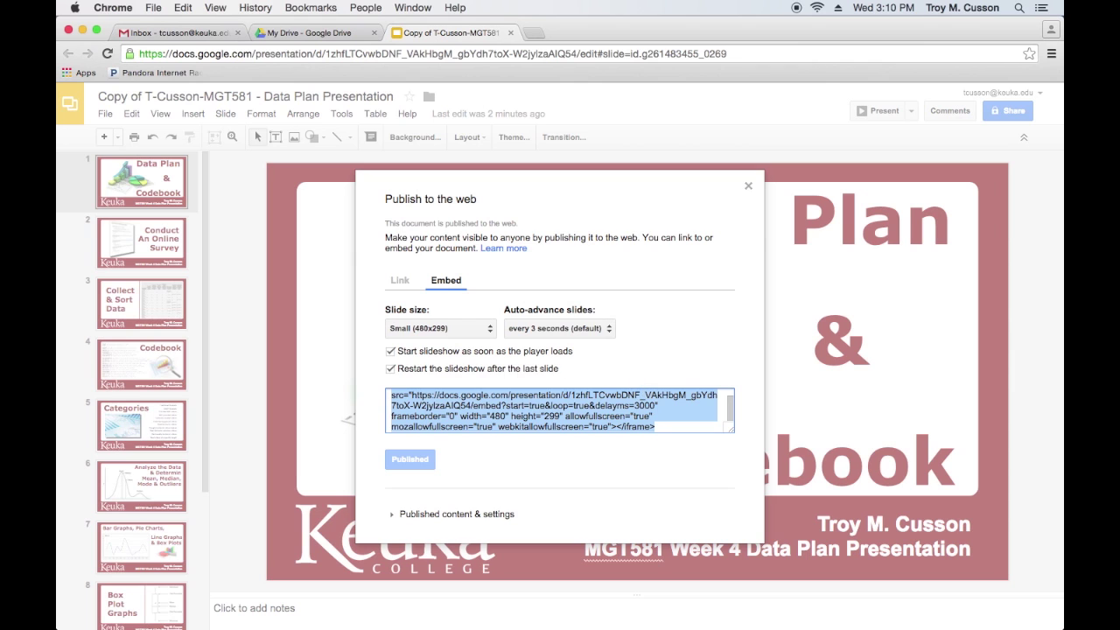
# Step: Switch to Firefox, turn on editing for the Moodle course page, and add a Label resource to Topic 10
pyautogui.press('super+Tab')
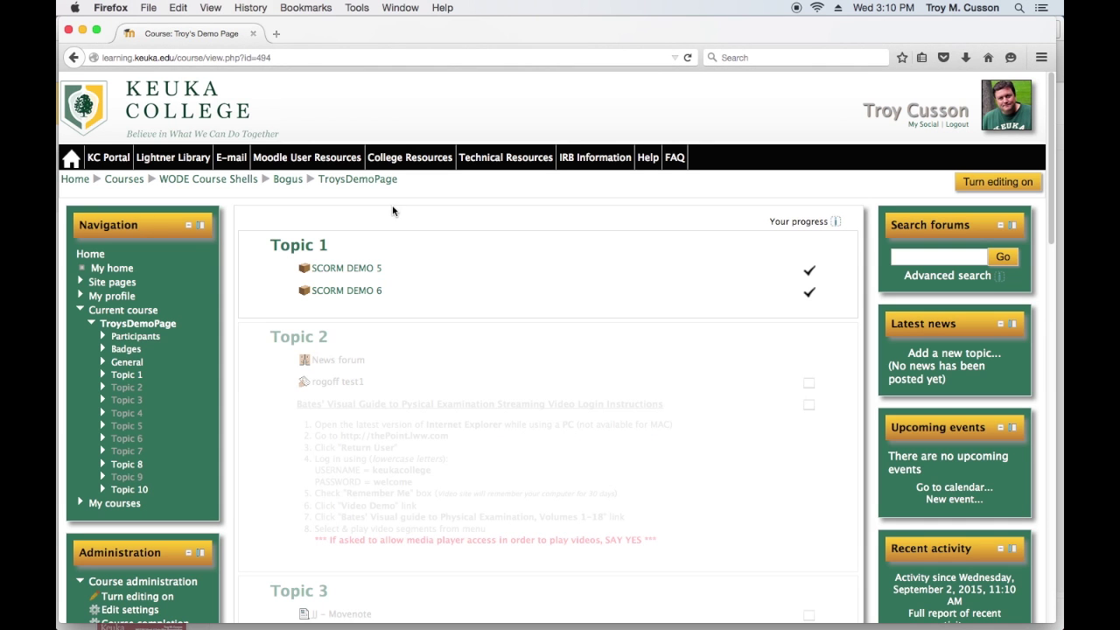
pyautogui.click(977, 186)
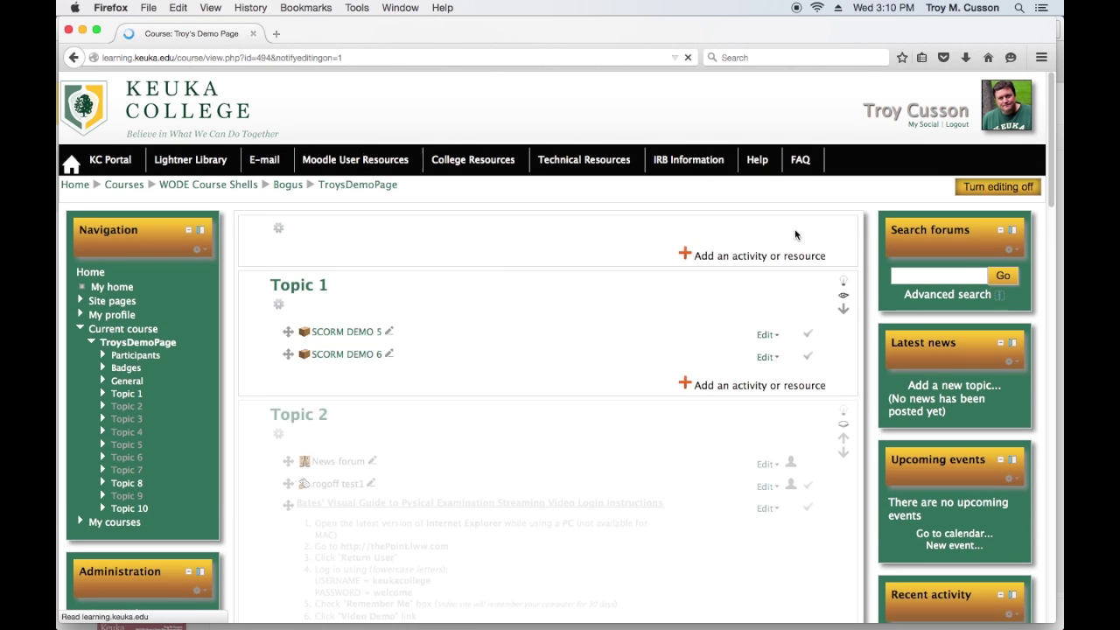
pyautogui.scroll(-20, 502, 282)
pyautogui.scroll(-1, 502, 285)
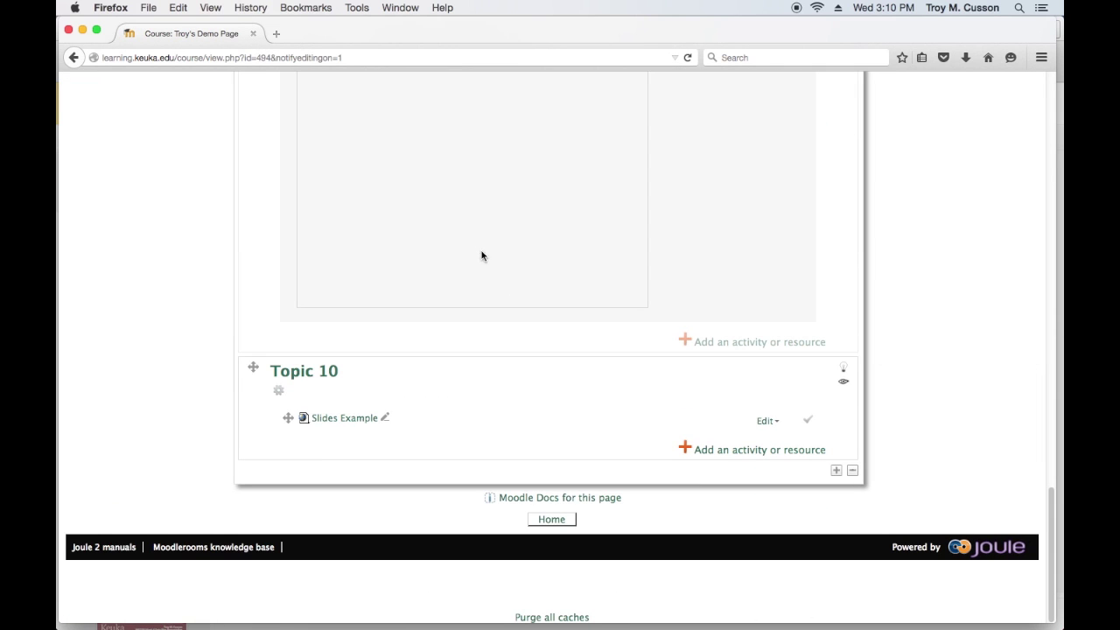
pyautogui.click(759, 450)
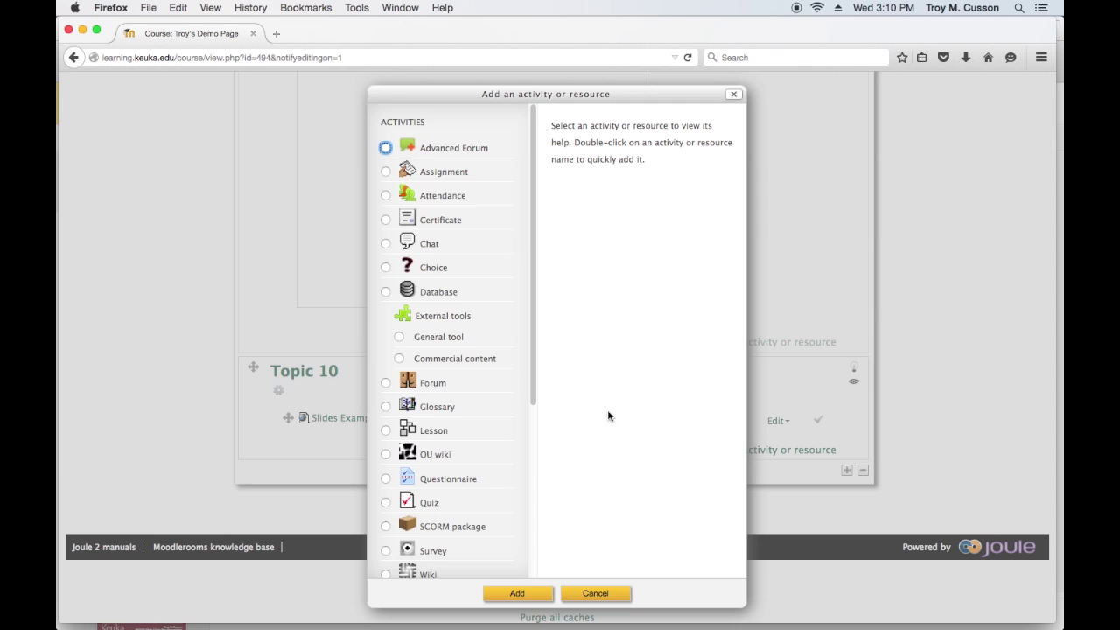
pyautogui.scroll(-5, 455, 374)
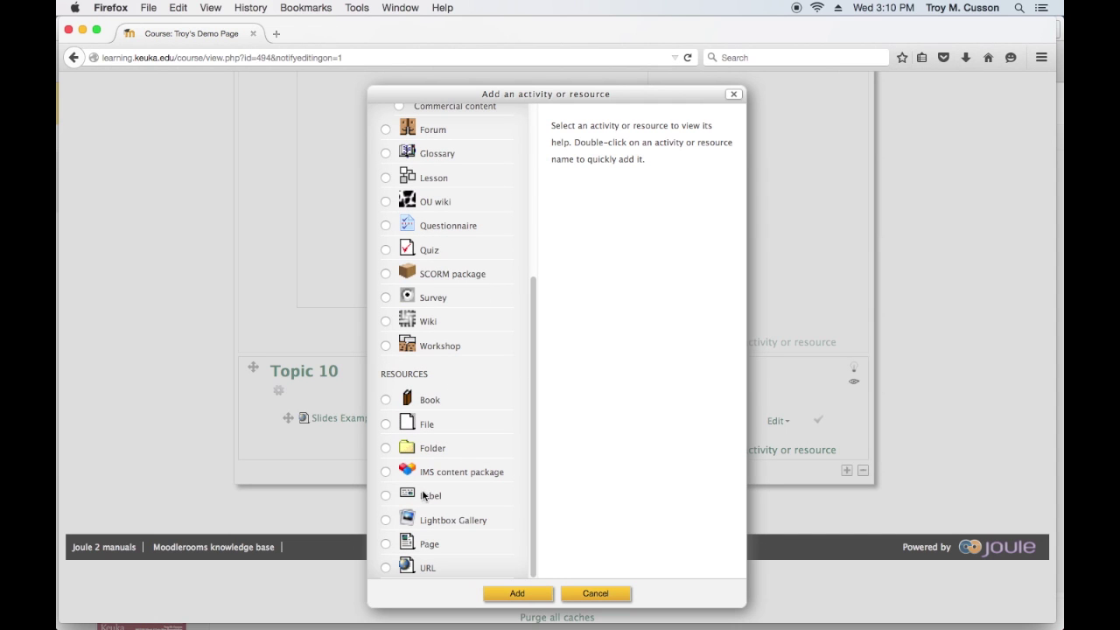
pyautogui.click(388, 495)
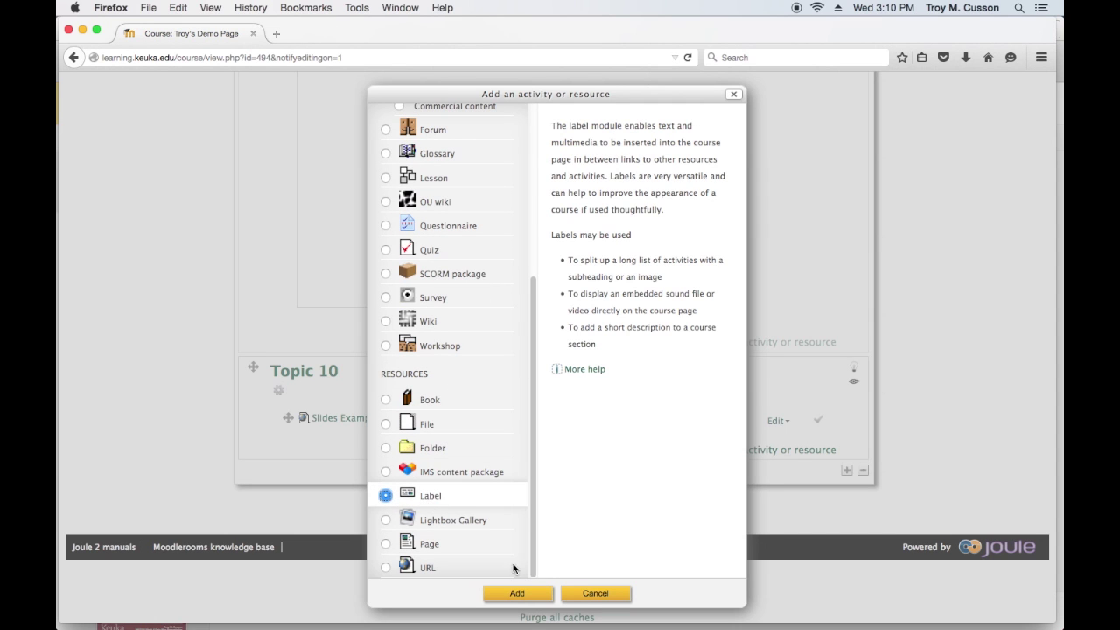
pyautogui.click(517, 594)
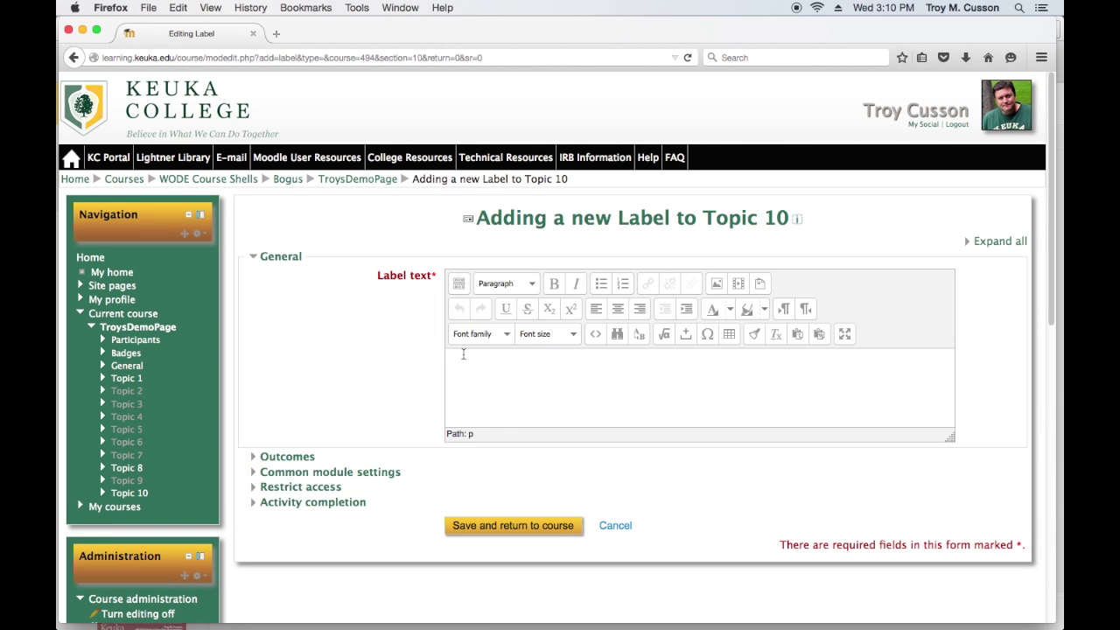
# Step: Insert the copied iframe embed code into the label text's HTML source, update it, and save the label to the course
pyautogui.click(459, 285)
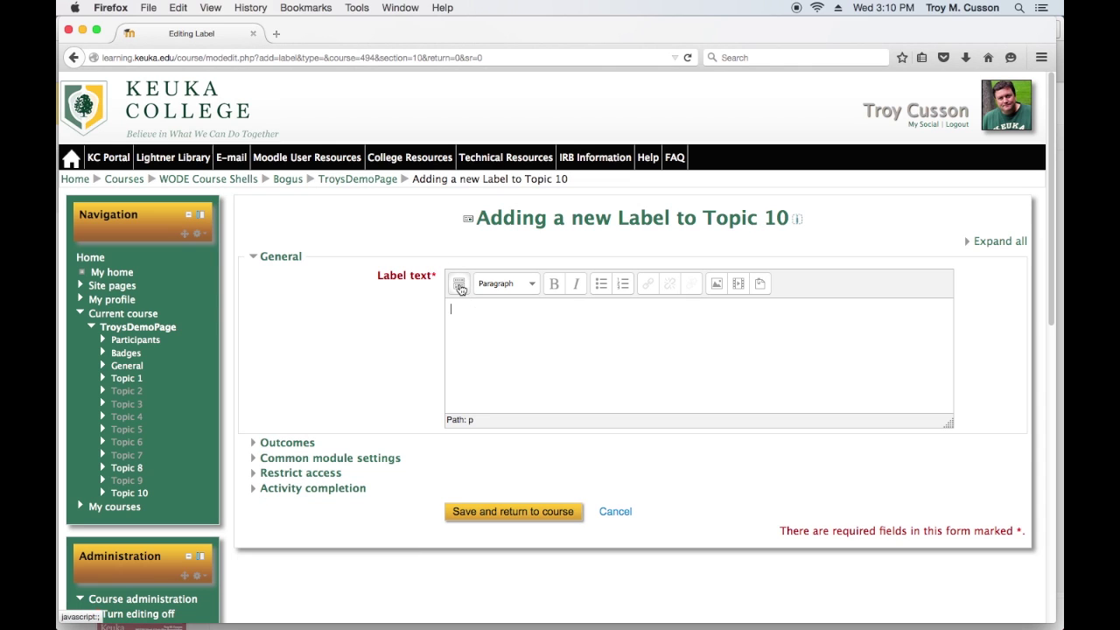
pyautogui.click(460, 287)
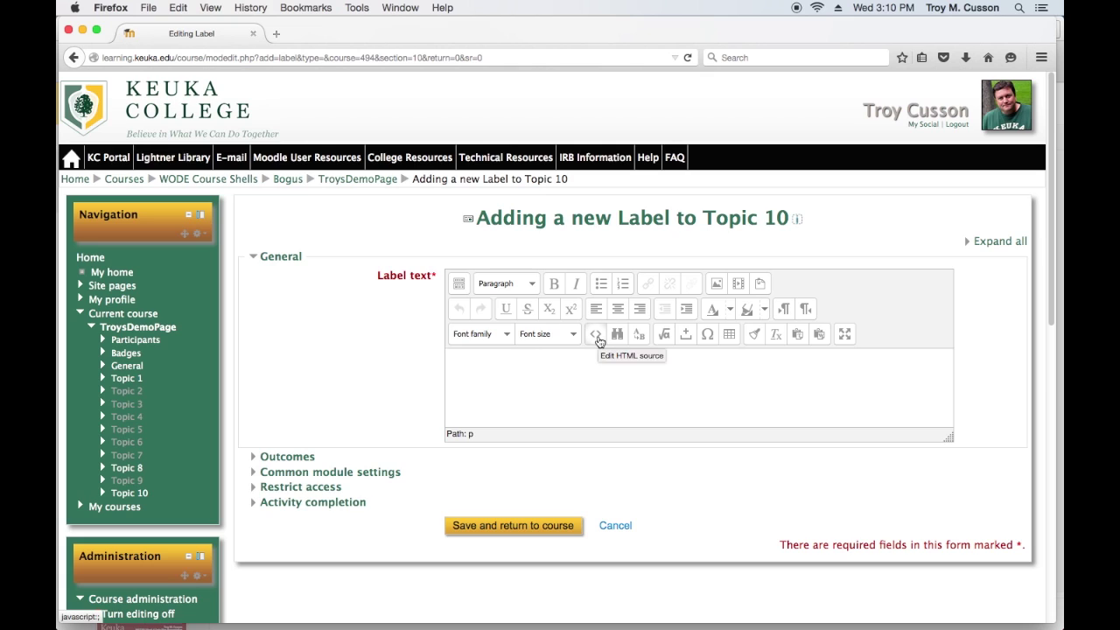
pyautogui.click(595, 335)
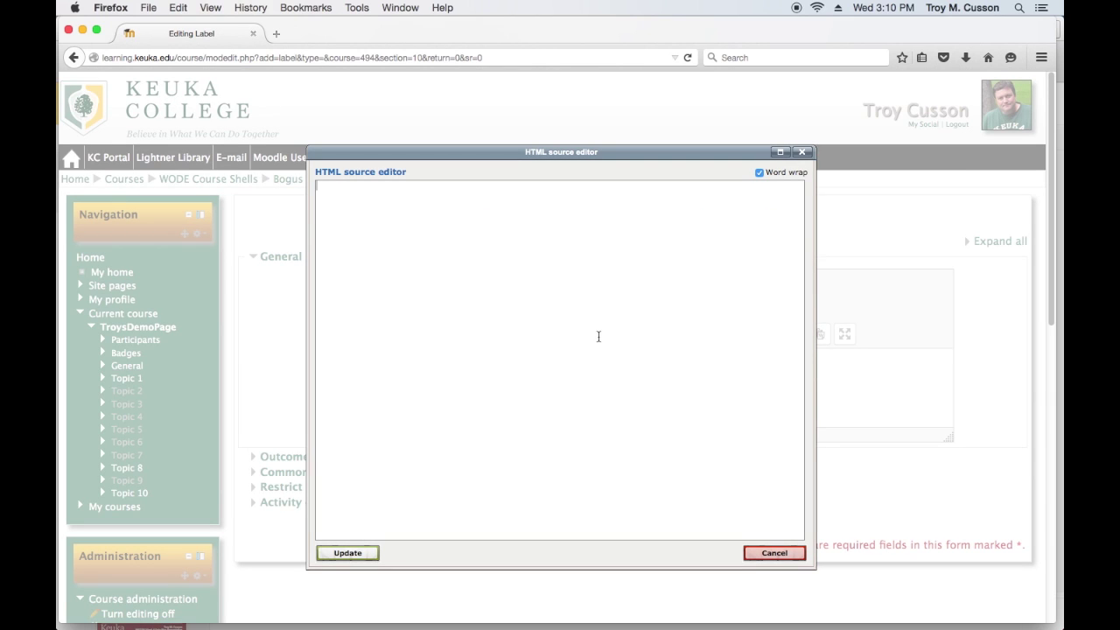
pyautogui.press('super+v')
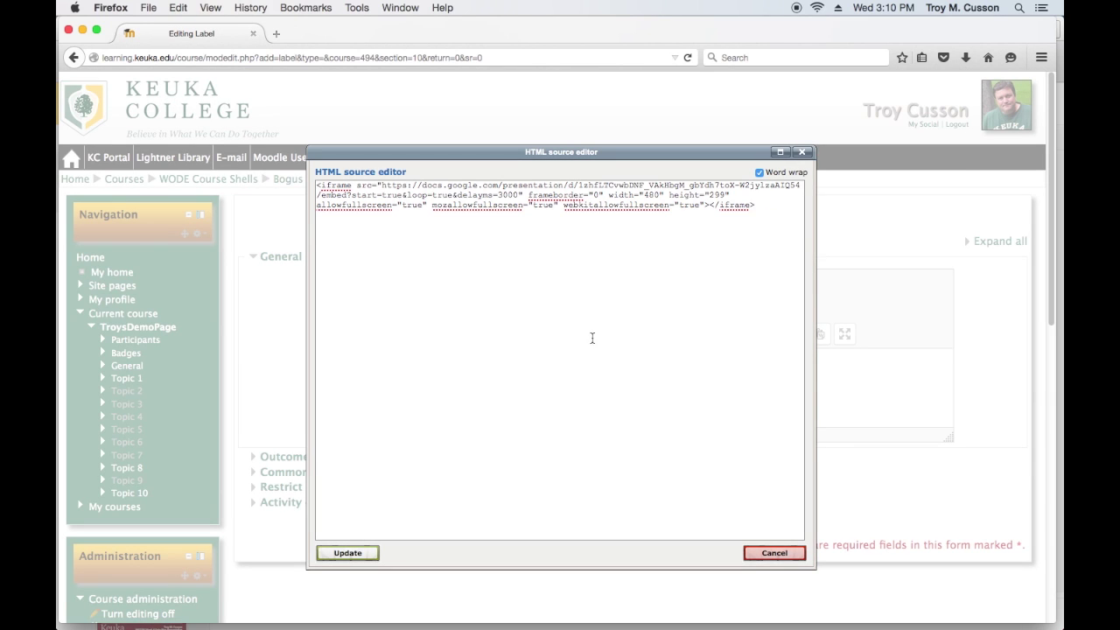
pyautogui.click(347, 552)
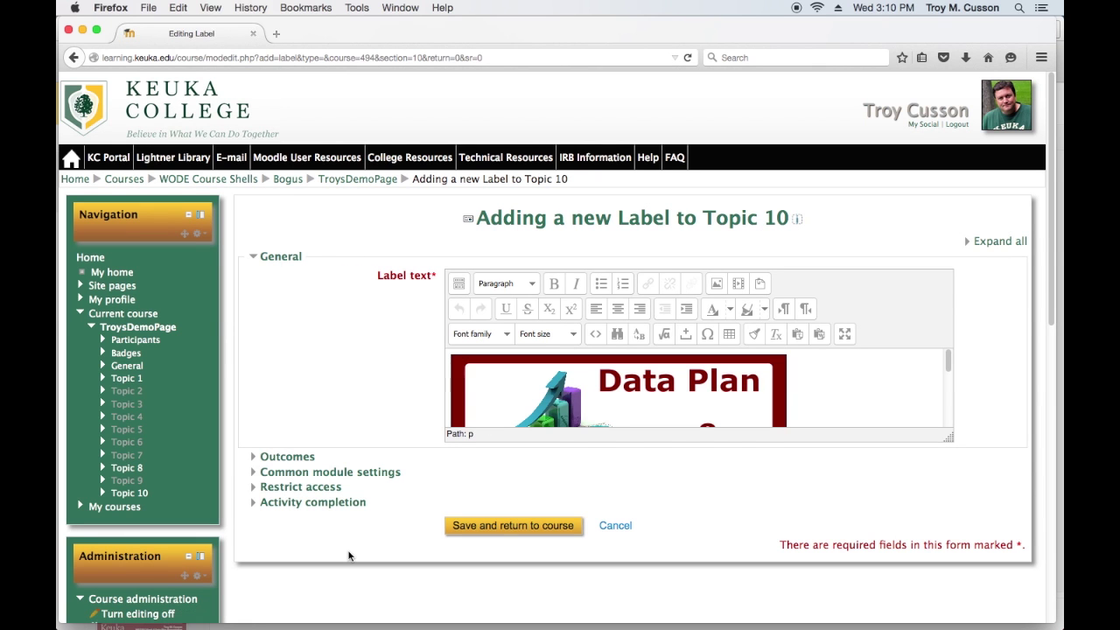
pyautogui.click(504, 533)
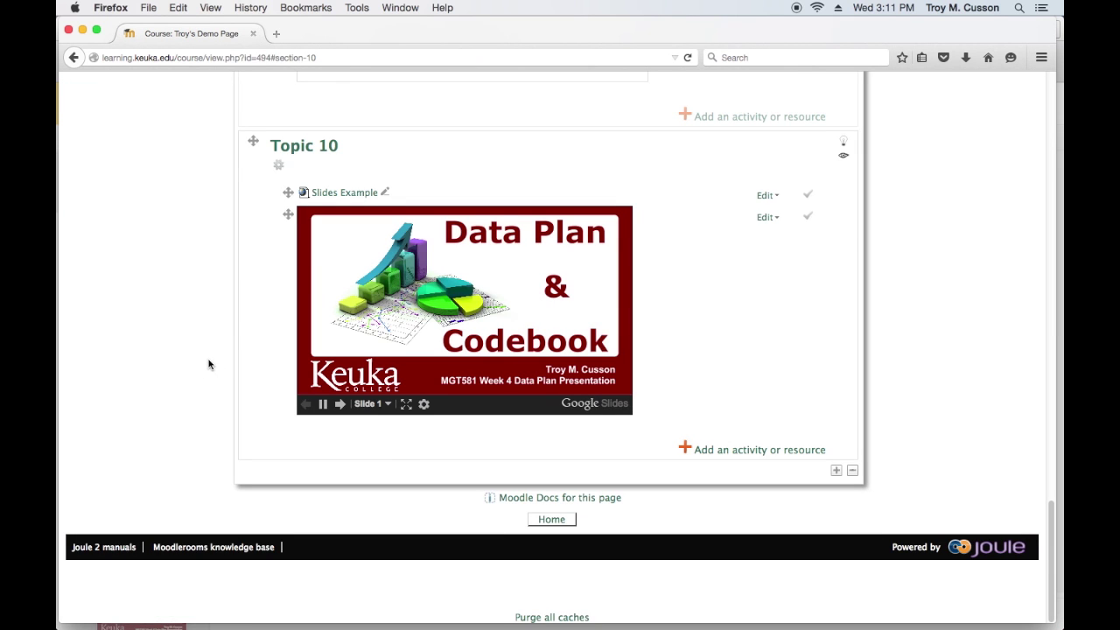
# Step: Review the embedded slideshow under Topic 10 on the Moodle course page in Firefox
pyautogui.scroll(15, 208, 364)
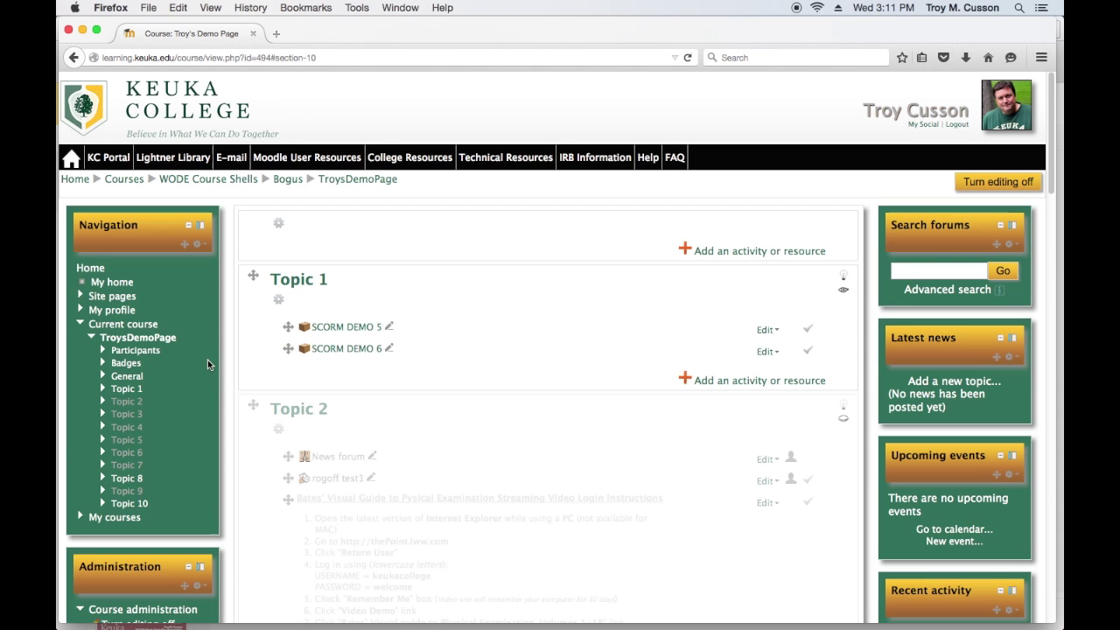
pyautogui.scroll(-15, 208, 364)
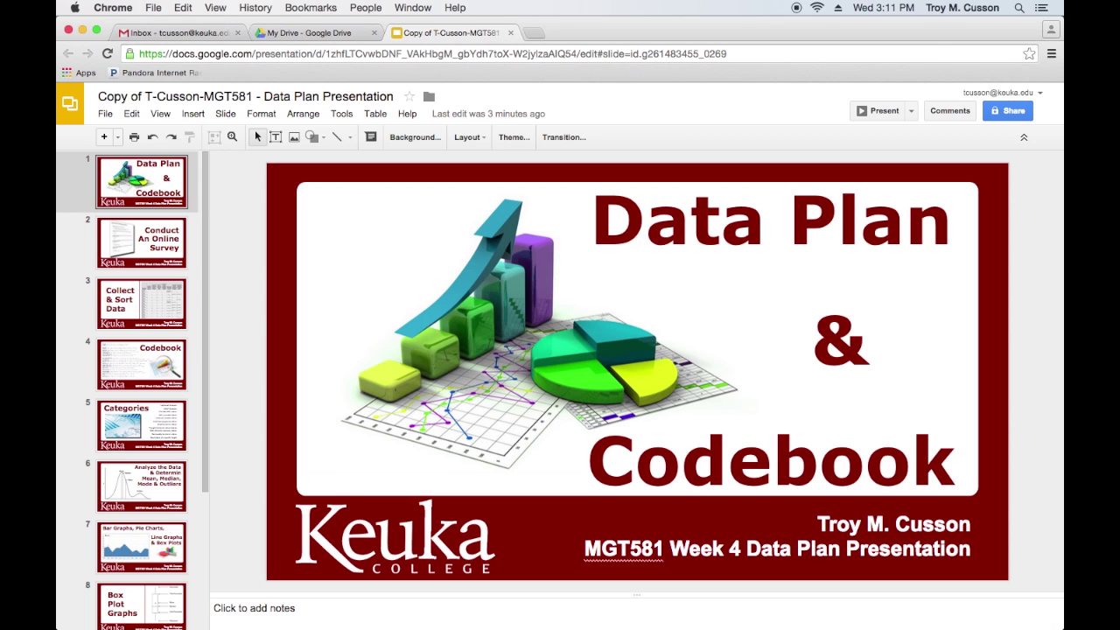
pyautogui.press('super+Tab')
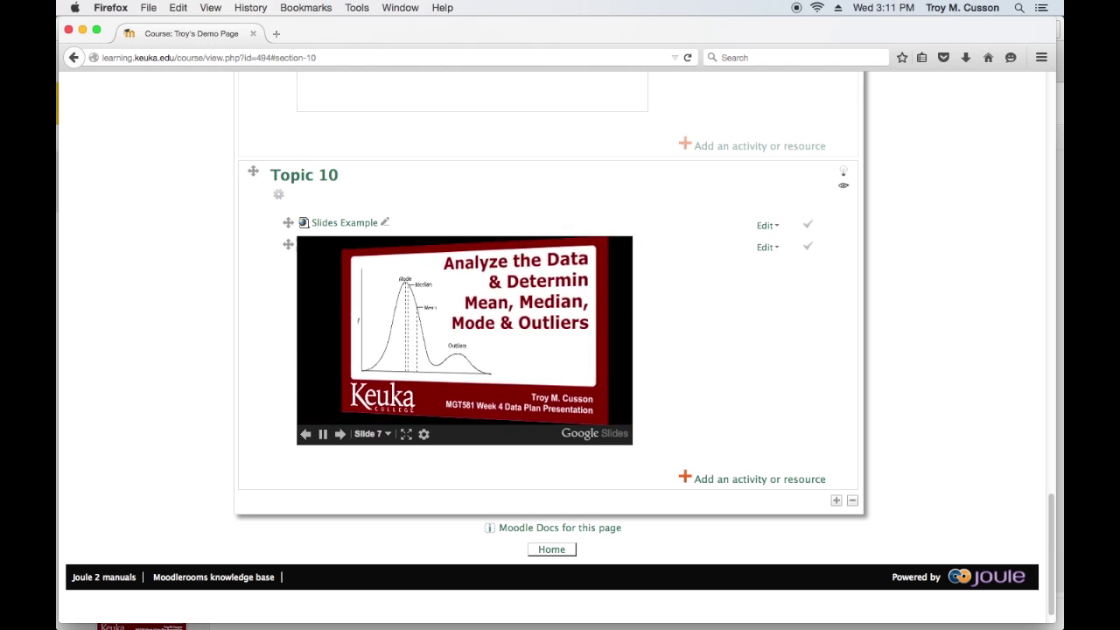